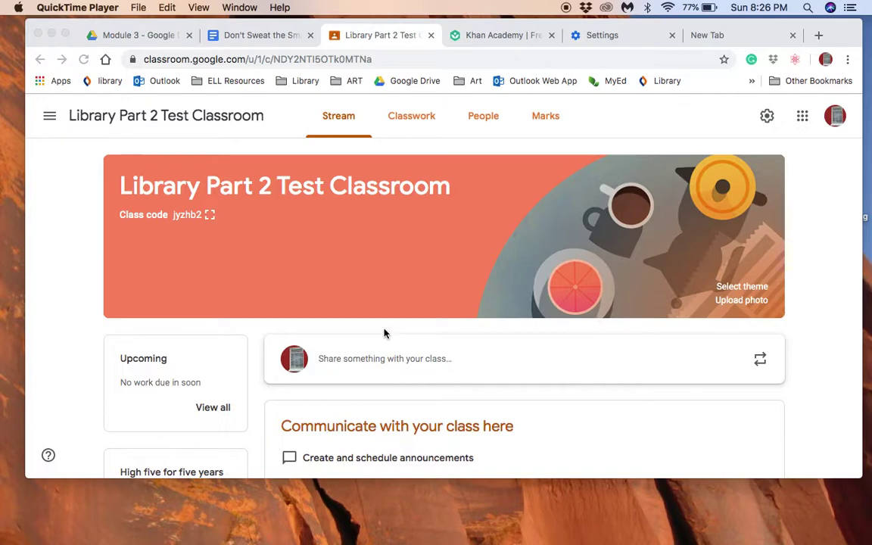
- Go to Google Classroom from the Google apps and open the Library Part 2 Test Classroom class
left_click(802, 118)
left_click(803, 117)
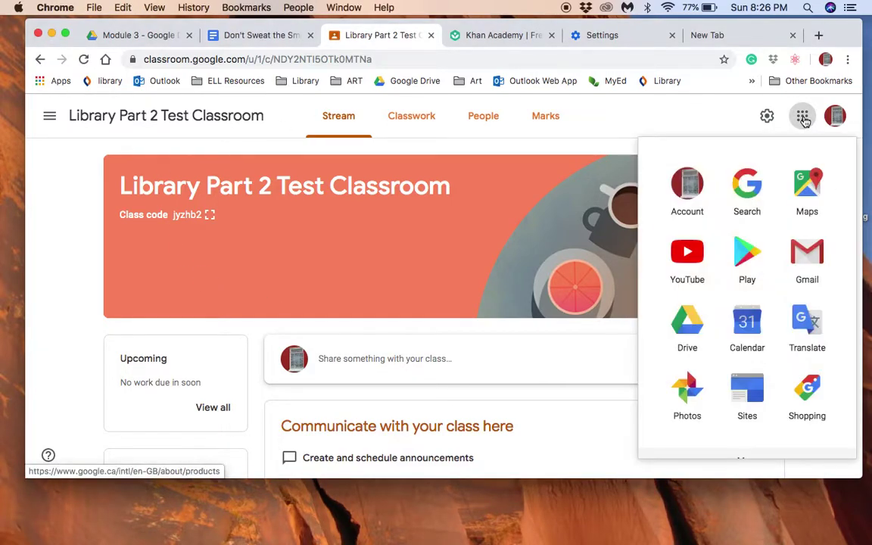
scroll(769, 317, "down", 5)
scroll(769, 317, "up", 4)
left_click(752, 327)
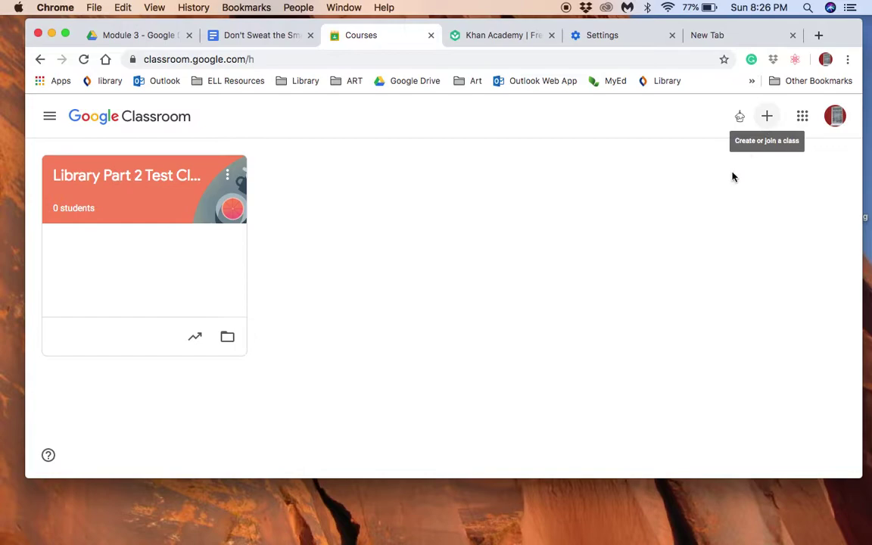
left_click(140, 175)
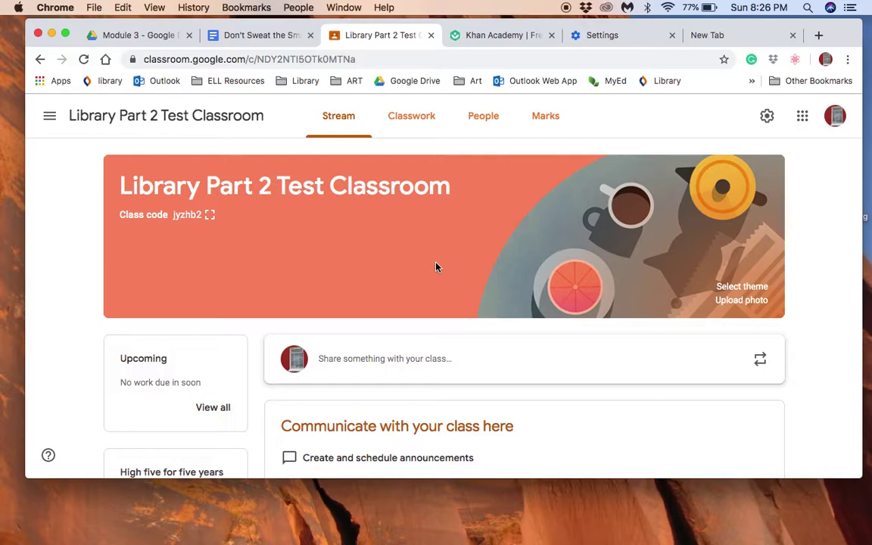
scroll(436, 266, "down", 1)
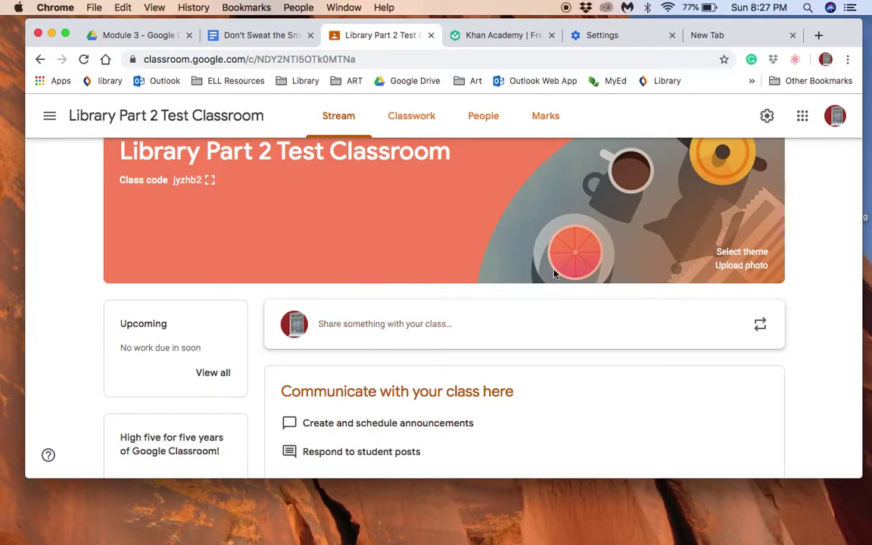
- Switch to Khan Academy and join as a teacher, continuing with the Google account
left_click(501, 37)
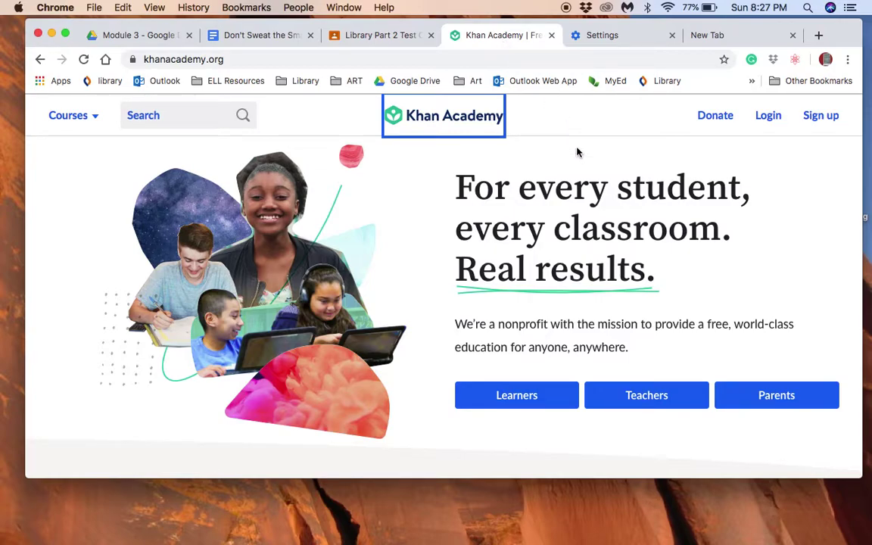
left_click(646, 397)
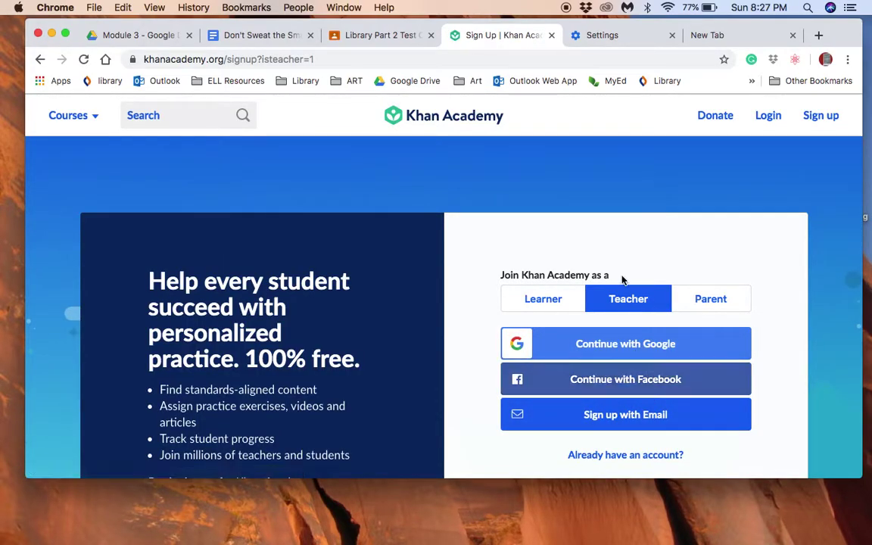
scroll(608, 252, "down", 2)
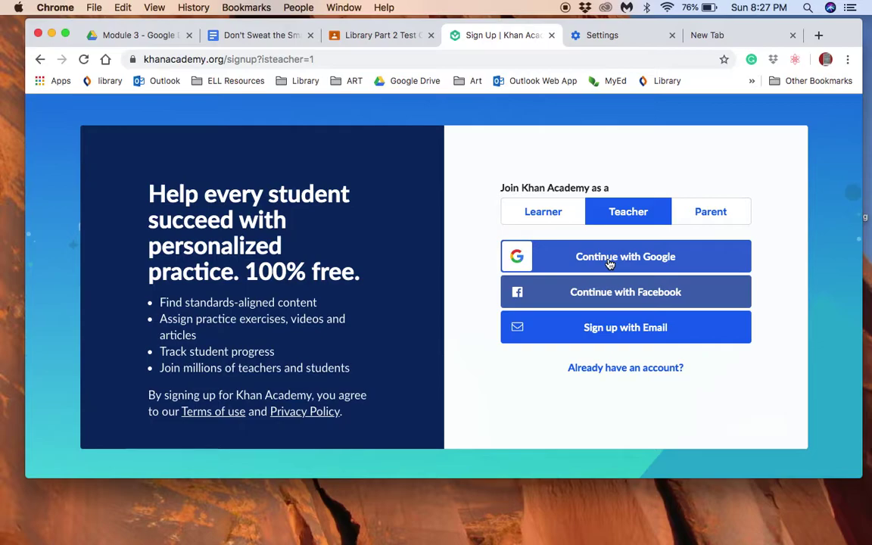
left_click(610, 262)
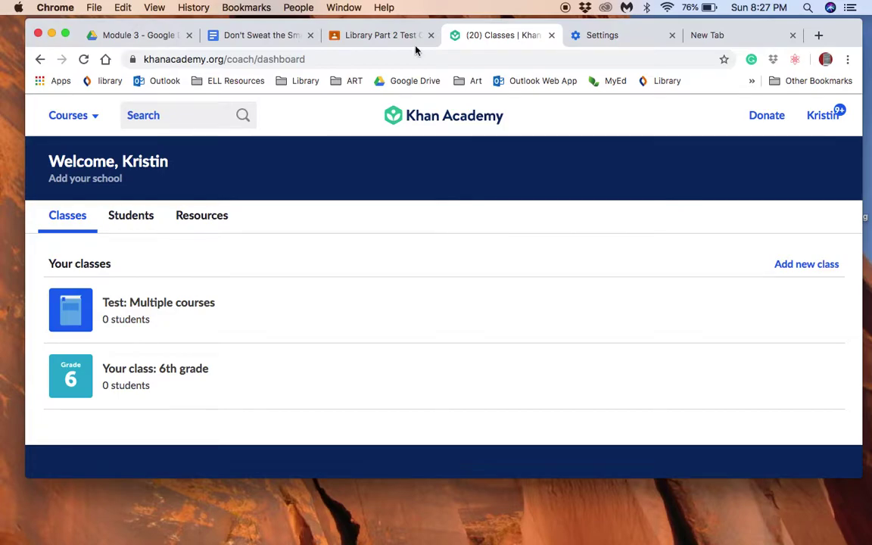
- Check the Google Classroom page briefly, return to Khan Academy and open the teacher dashboard
left_click(388, 36)
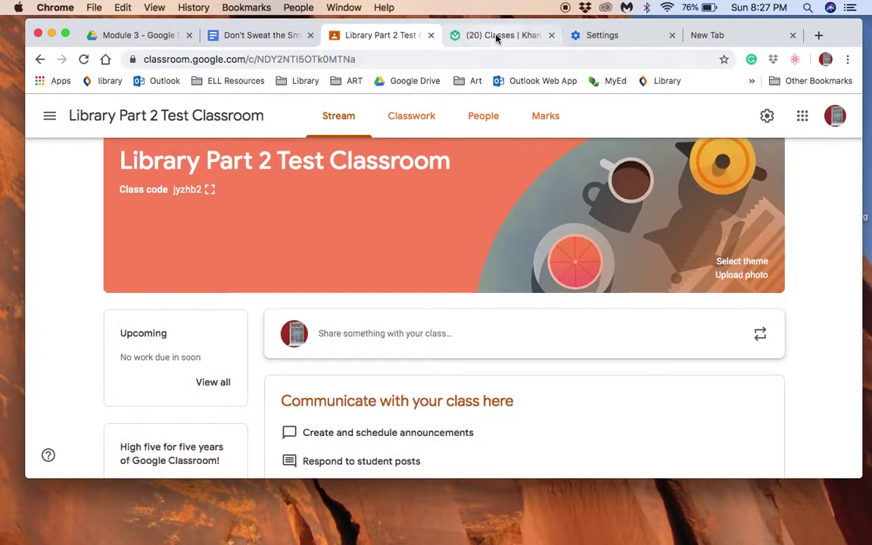
left_click(498, 35)
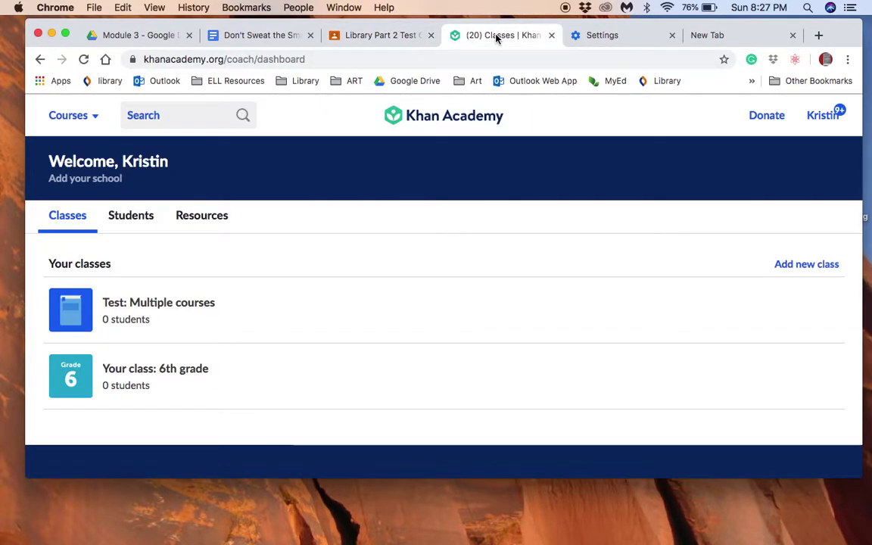
left_click(836, 122)
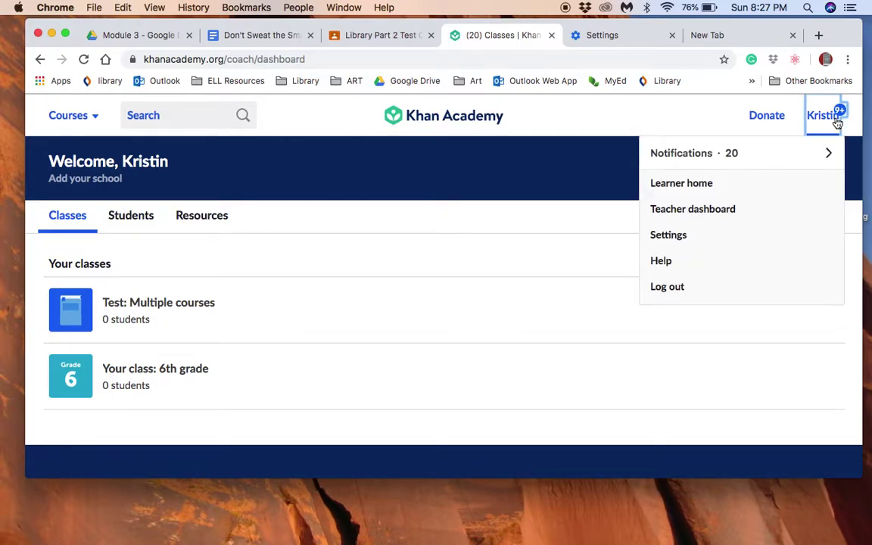
left_click(713, 210)
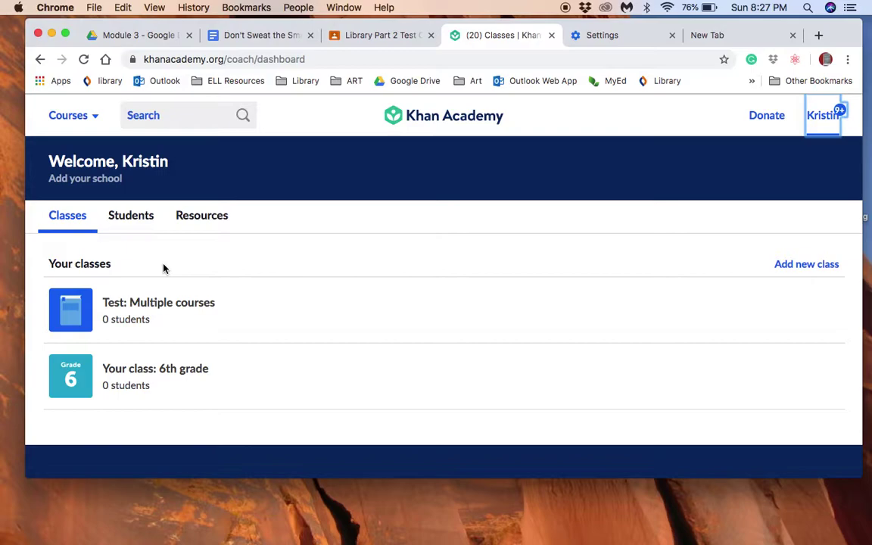
- Start a new class imported from Google Classroom, connecting the teacher's Google account and allowing Khan Academy access to it
left_click(801, 266)
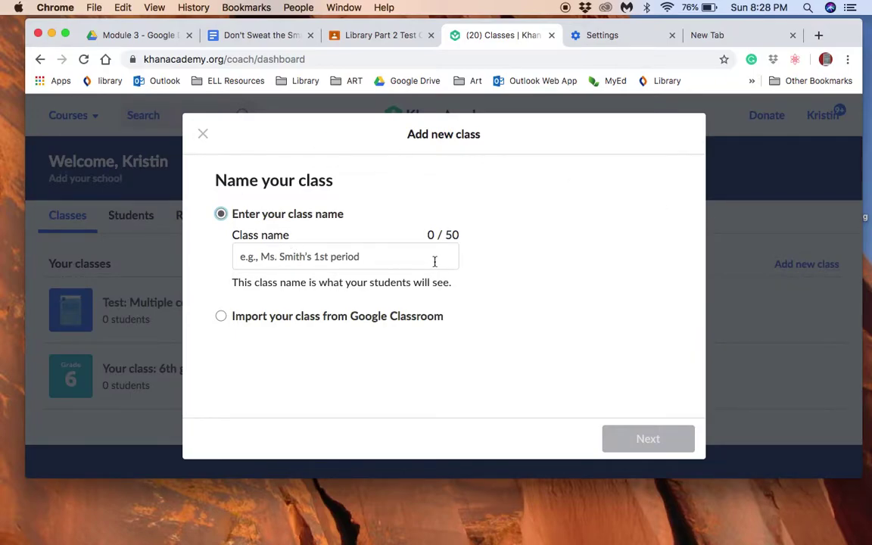
left_click(221, 317)
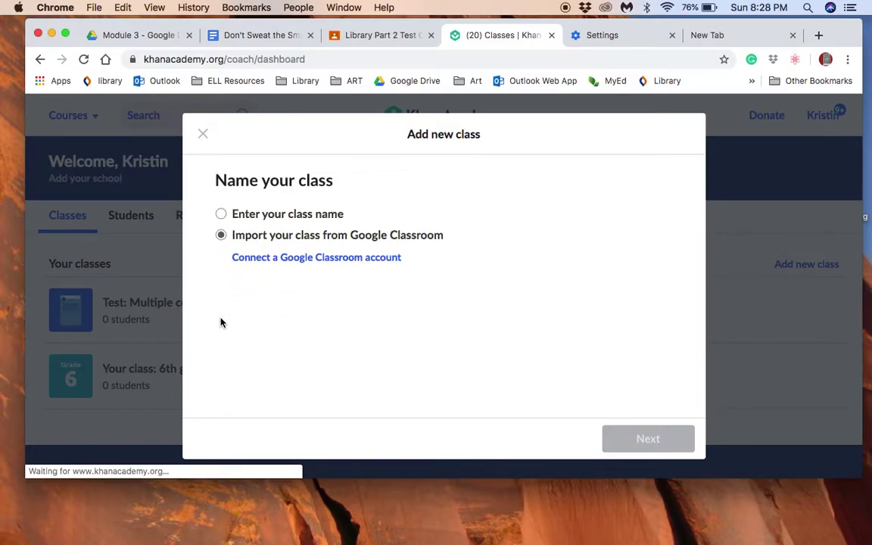
left_click(327, 258)
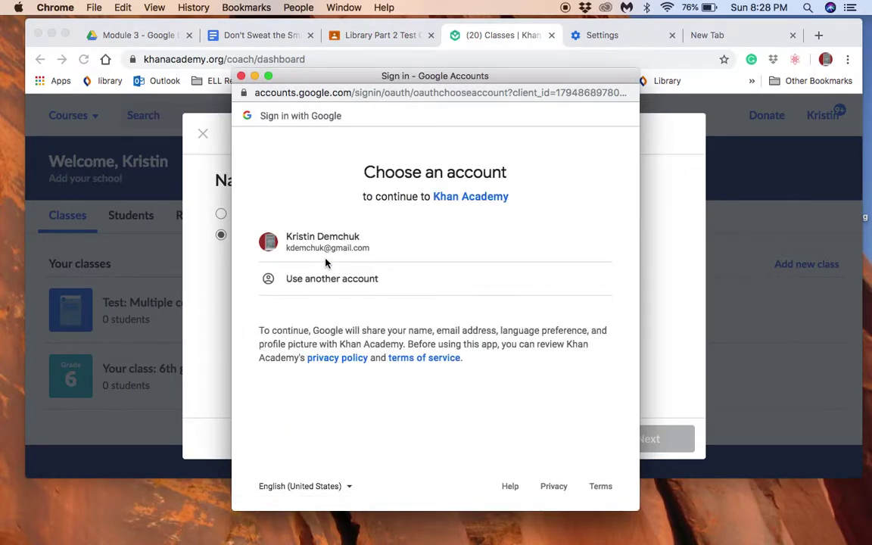
left_click(348, 249)
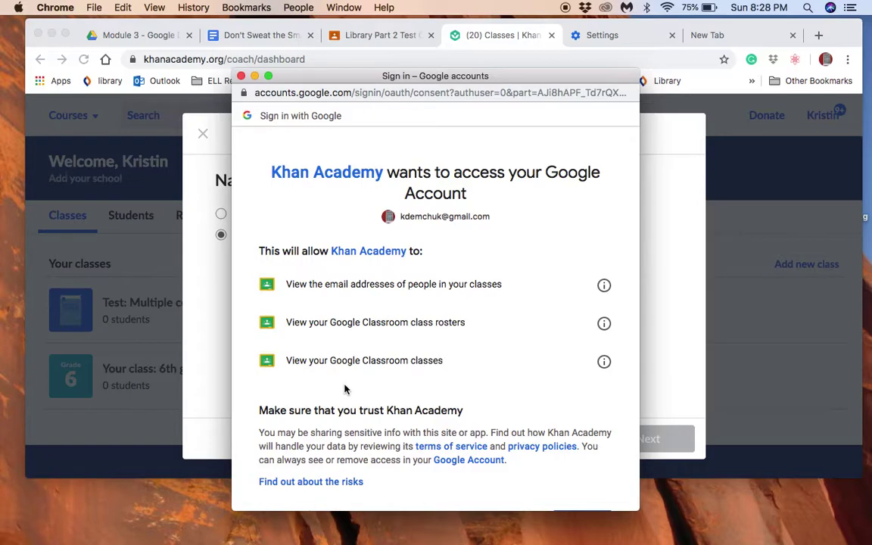
scroll(344, 389, "down", 3)
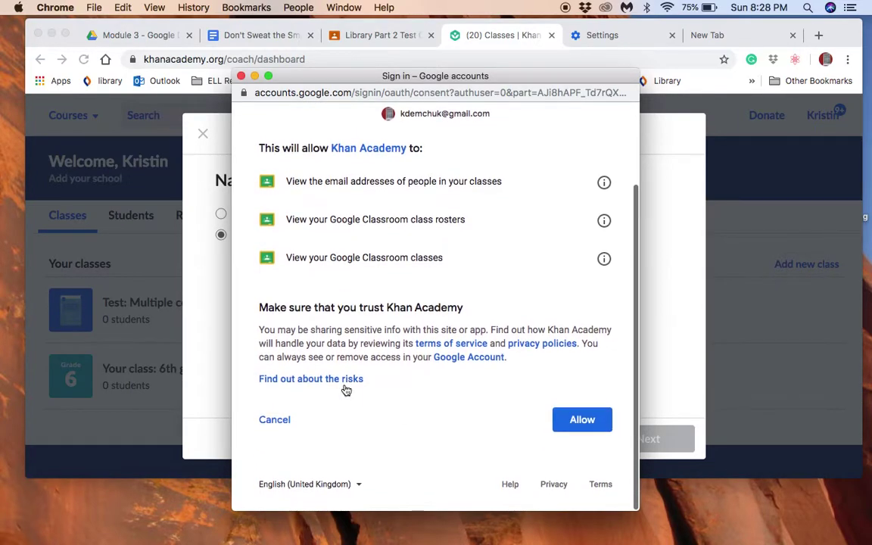
left_click(575, 422)
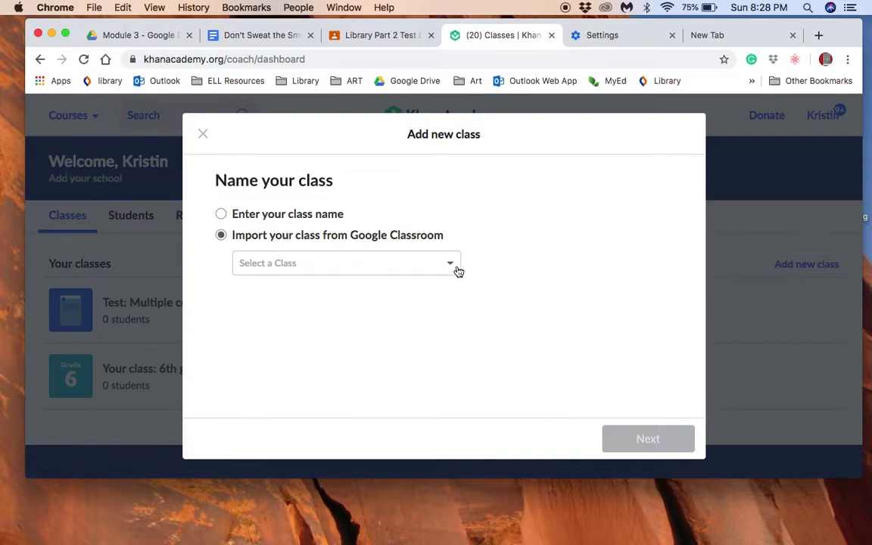
- Import Library Part 2 Test Classroom as the new class and continue past the student sign-in information
left_click(454, 265)
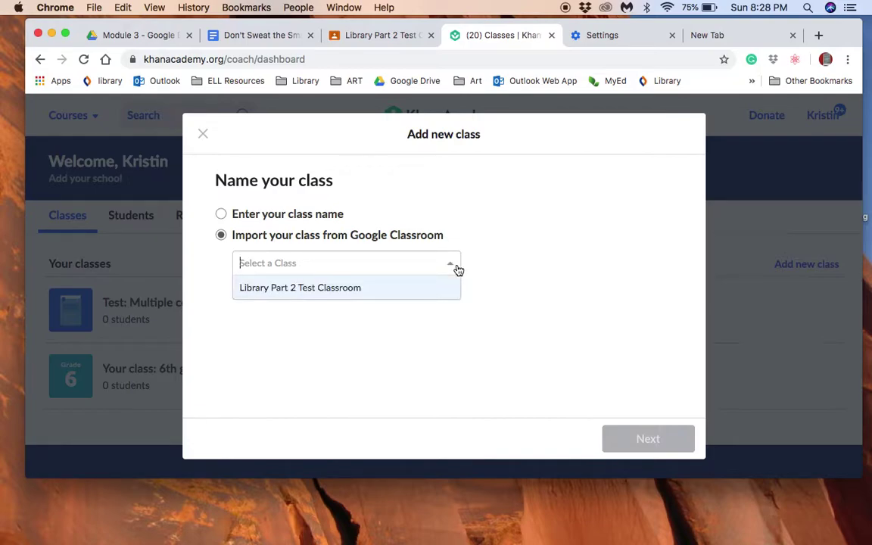
left_click(321, 289)
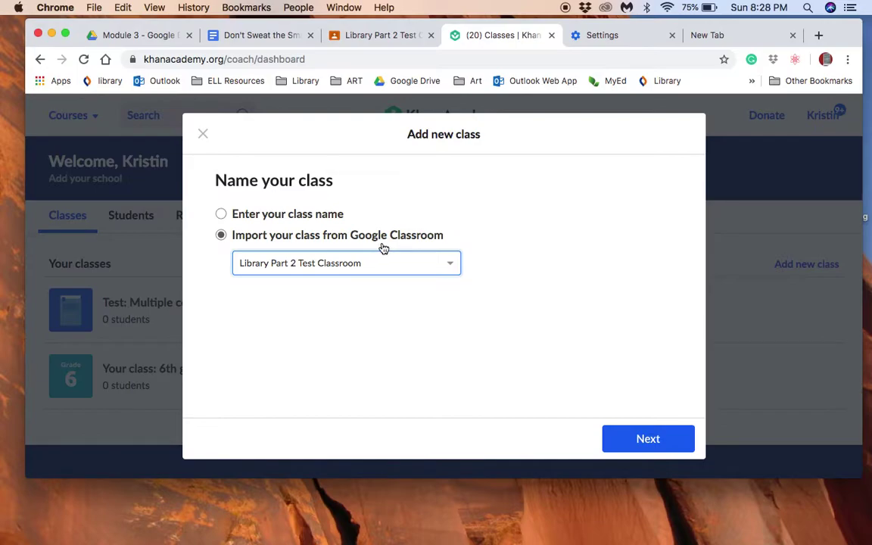
left_click(655, 435)
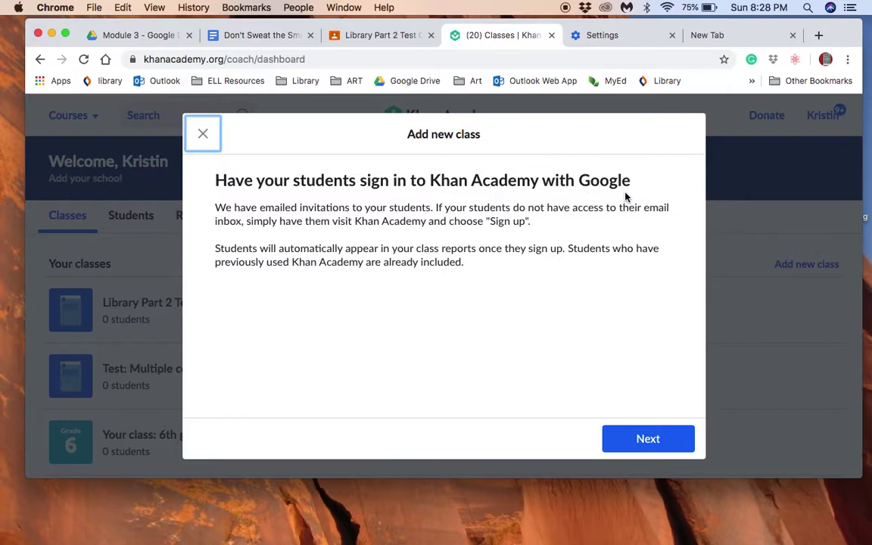
left_click(659, 435)
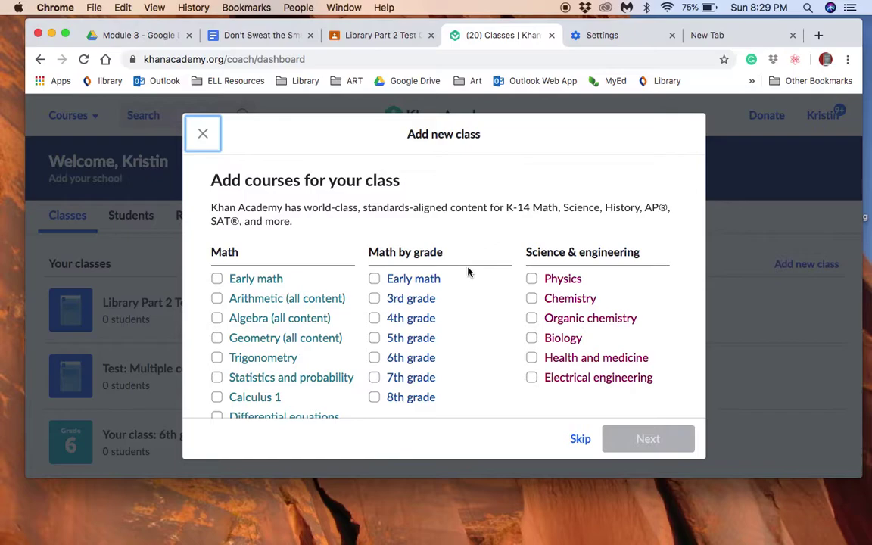
- Add the 5th, 6th, 7th and 8th grade math courses to the class and close the new class setup
scroll(463, 330, "down", 1)
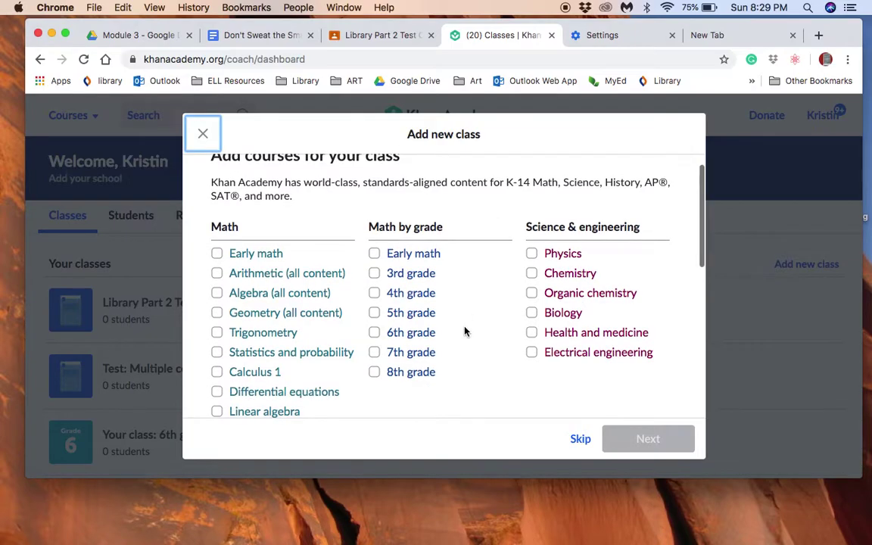
left_click(375, 333)
left_click(375, 353)
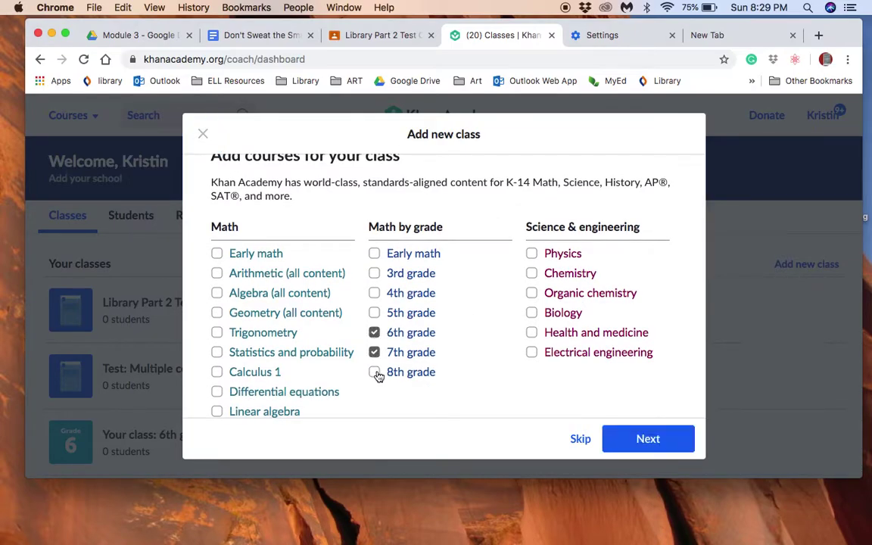
left_click(374, 312)
left_click(671, 436)
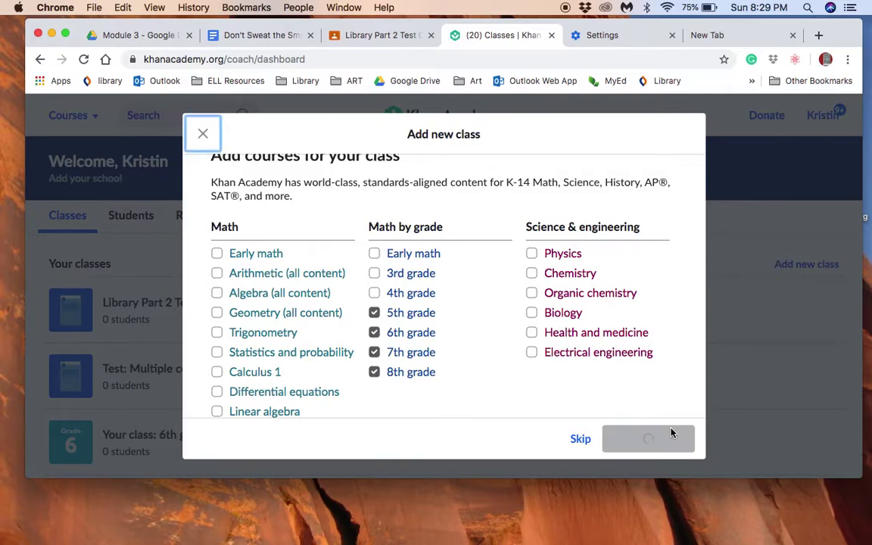
left_click(203, 135)
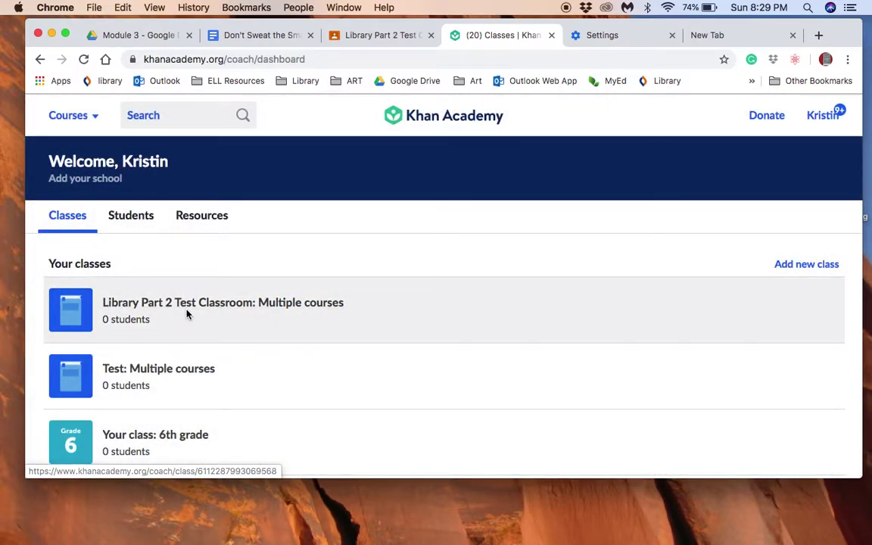
- Open the Library Part 2 Test Classroom class and look over its student roster page
left_click(214, 306)
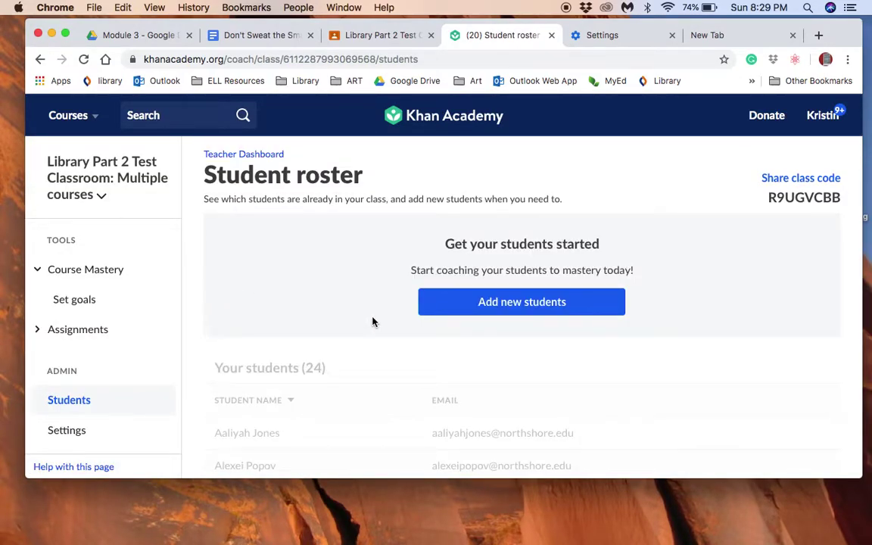
scroll(440, 388, "down", 2)
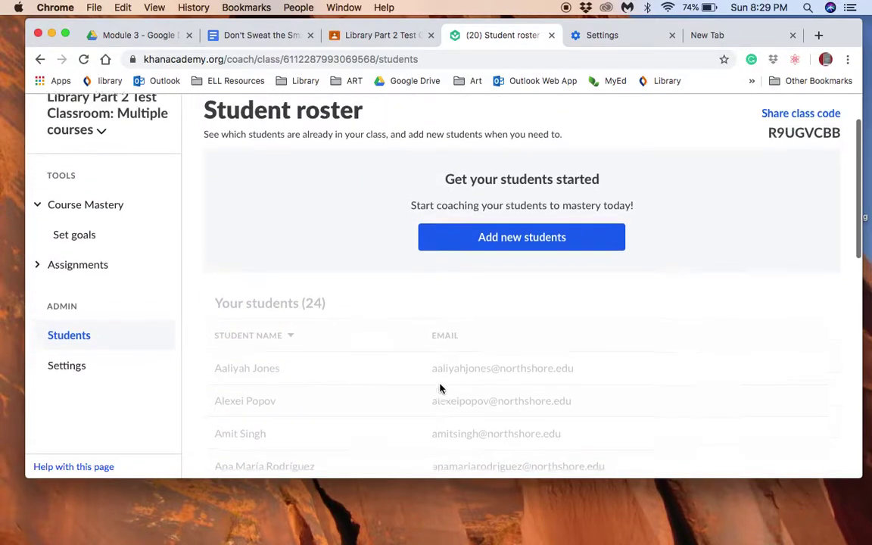
scroll(435, 355, "up", 1)
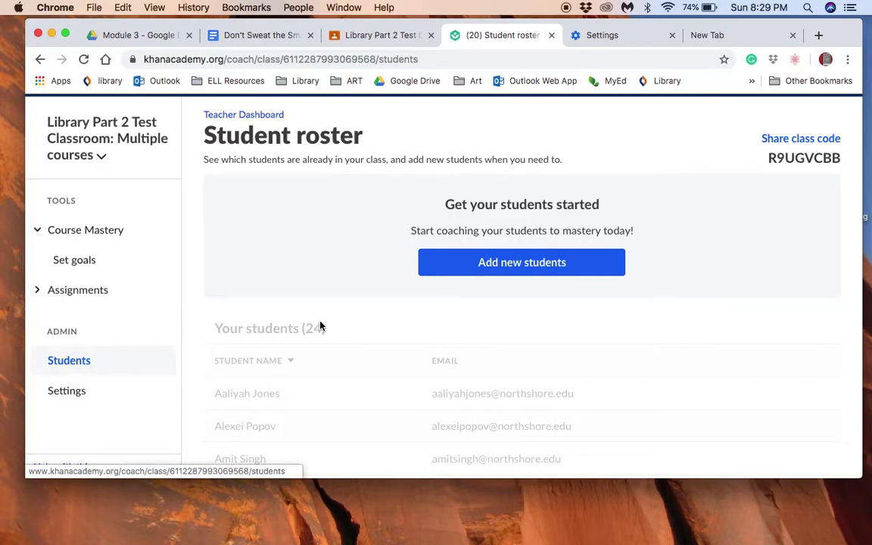
scroll(315, 326, "up", 1)
scroll(314, 325, "down", 1)
scroll(315, 326, "up", 1)
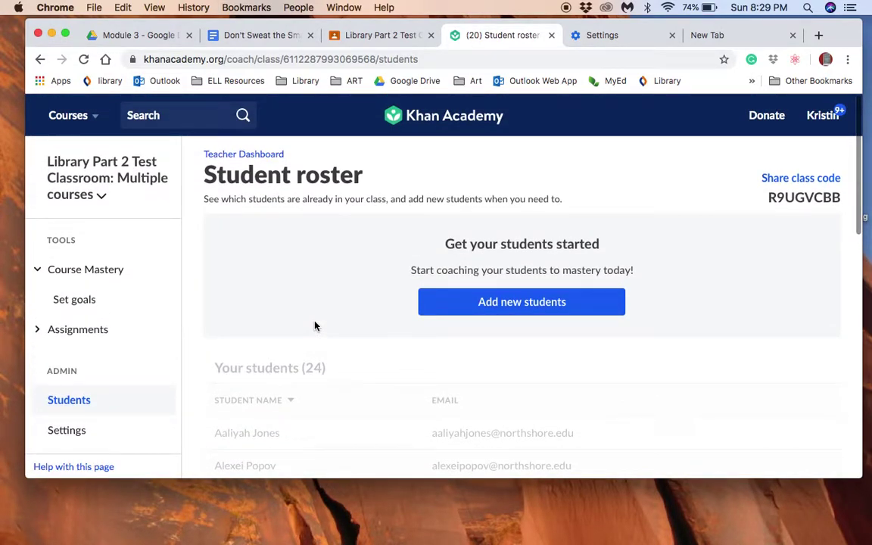
- Open the class's page for assigning content and expand the 6th grade Ratios, rates, & percentages unit
left_click(73, 330)
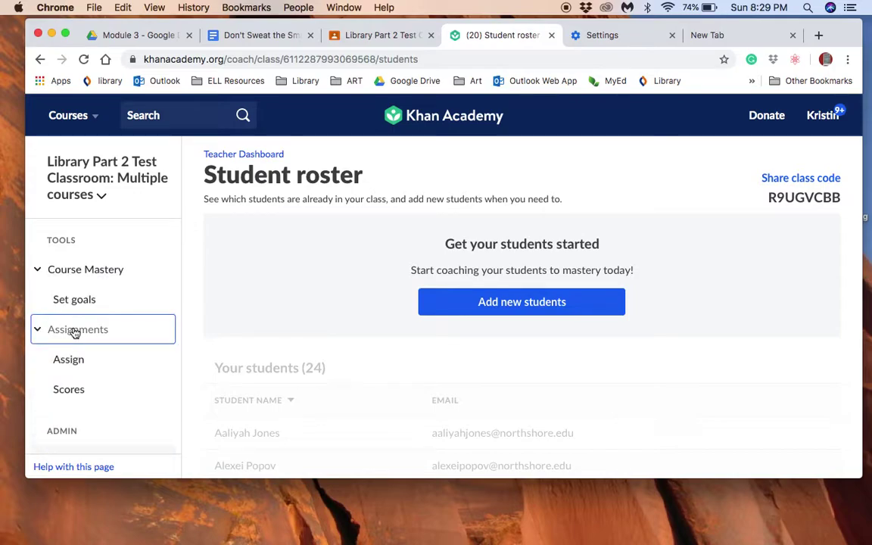
scroll(190, 382, "down", 1)
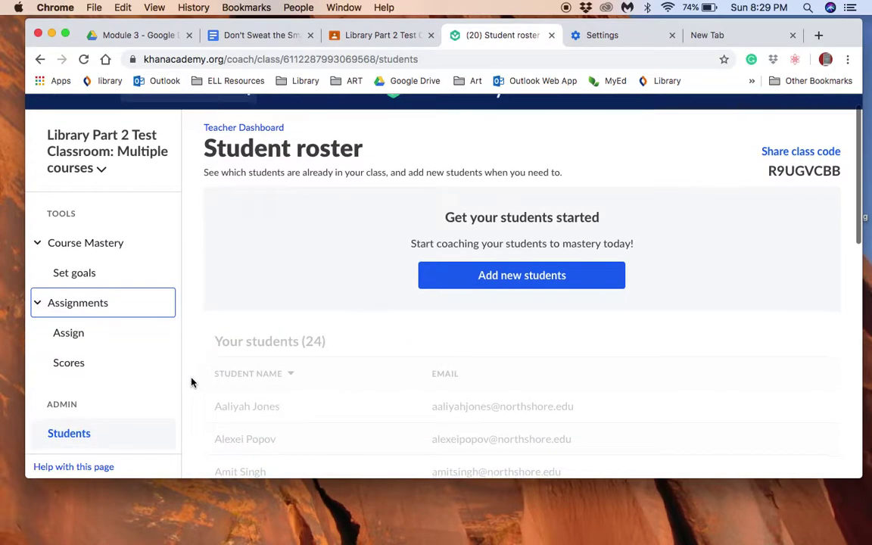
left_click(69, 334)
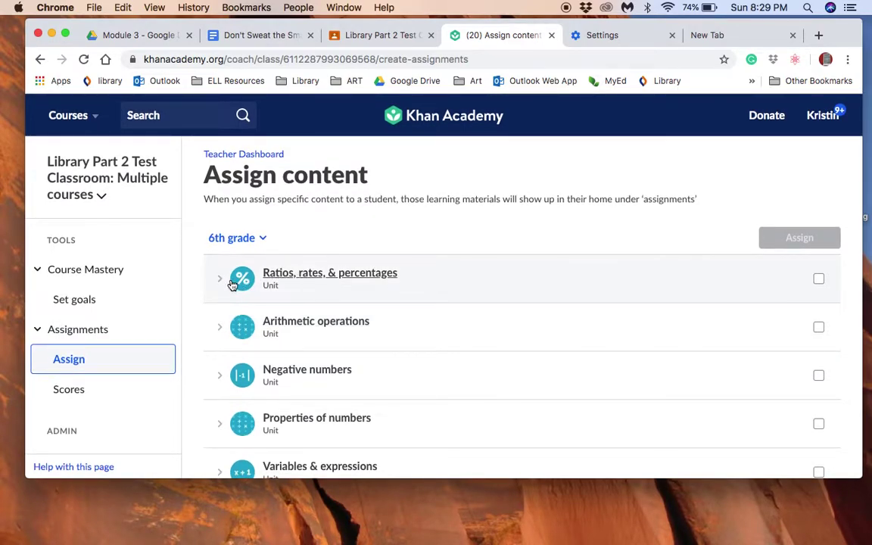
left_click(220, 280)
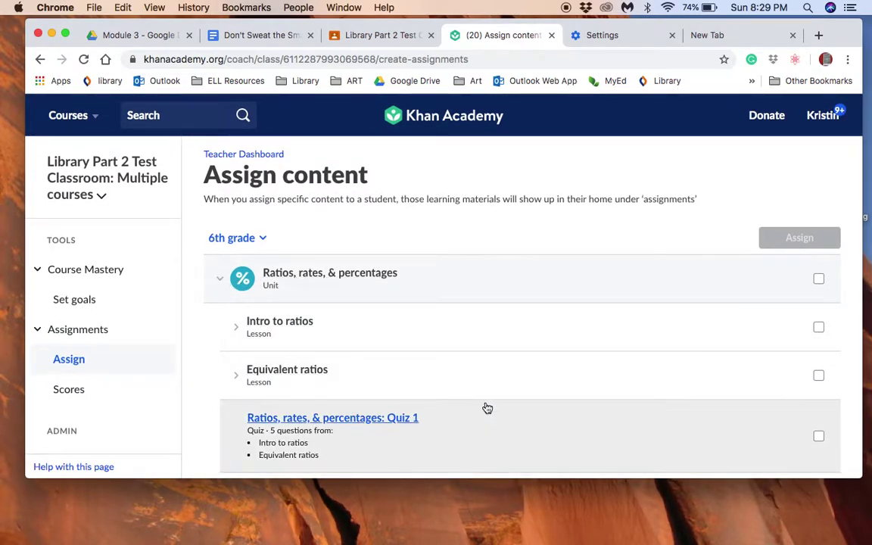
scroll(487, 408, "down", 1)
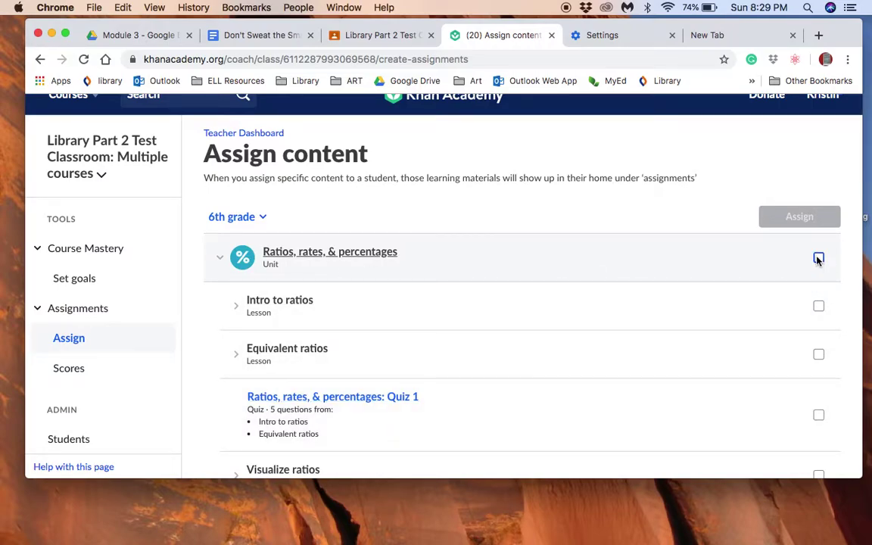
- Select only the Intro to ratios lesson of the 6th grade ratios unit for assigning and expand it to review its items
left_click(818, 259)
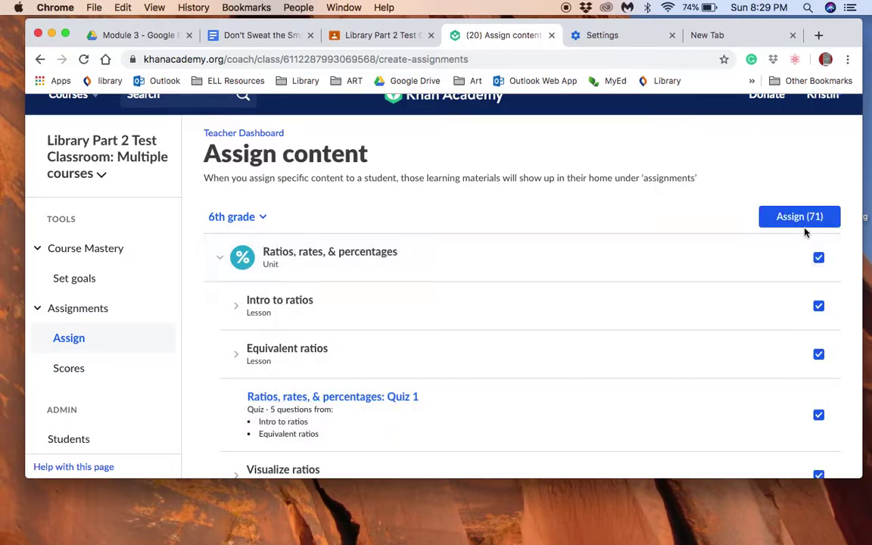
left_click(819, 259)
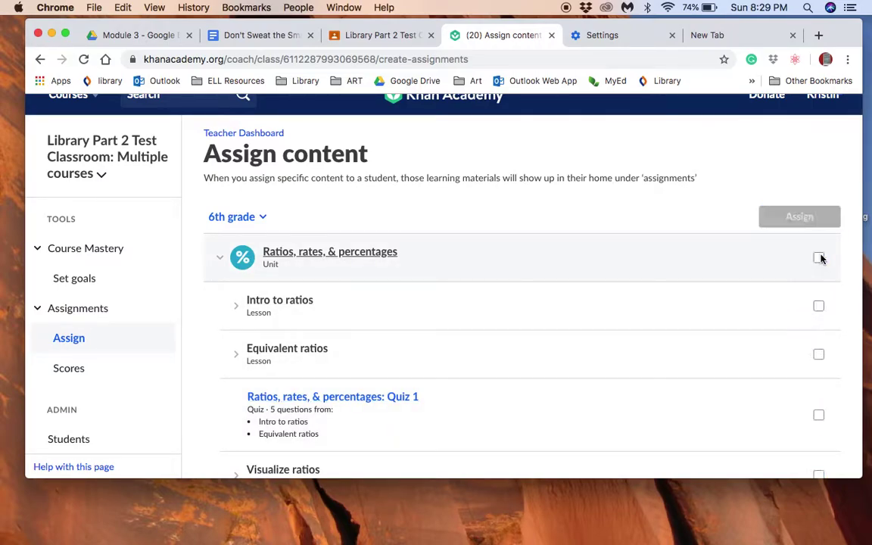
left_click(818, 307)
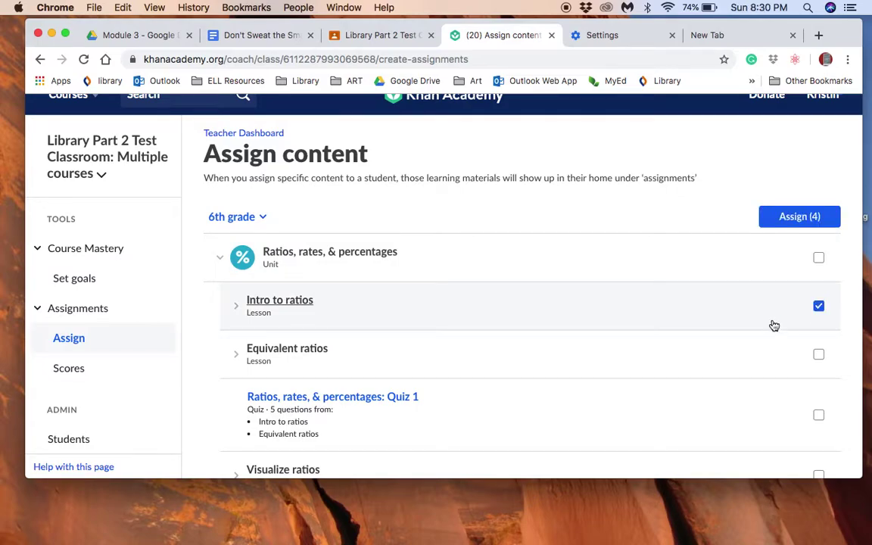
left_click(237, 307)
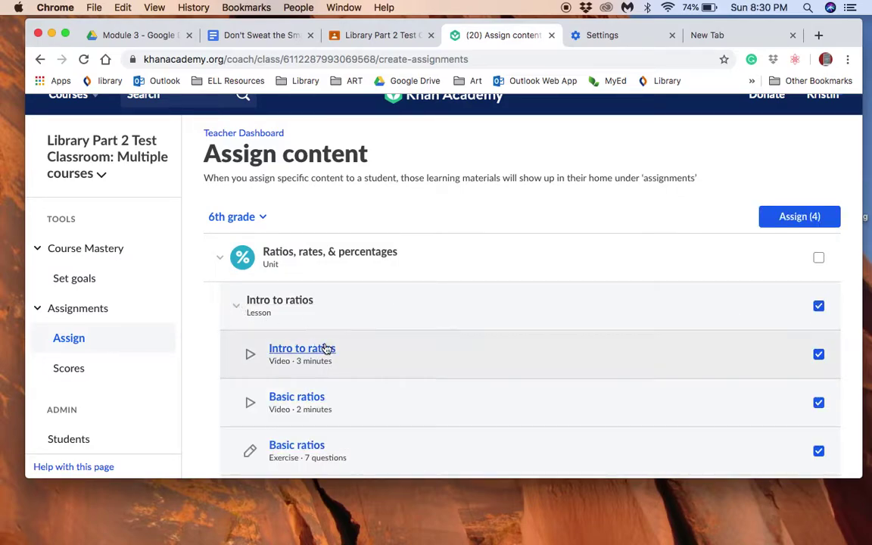
scroll(366, 396, "down", 3)
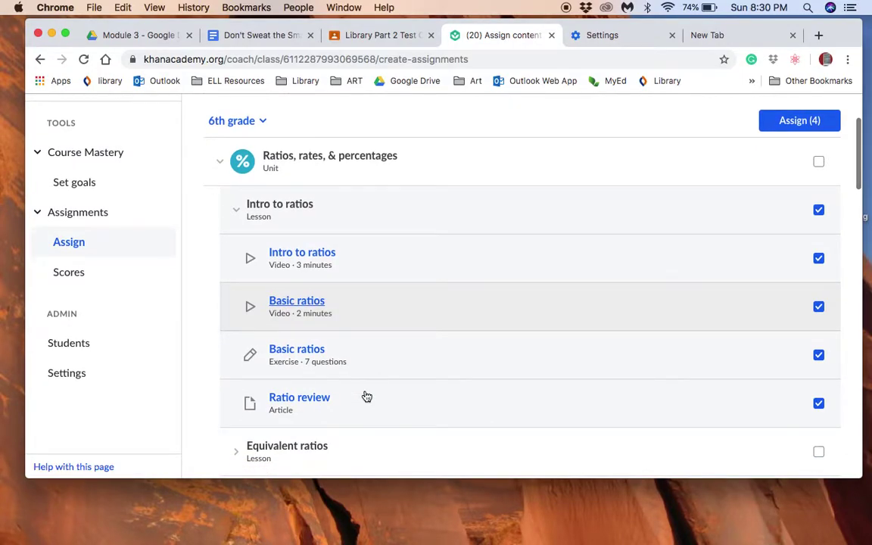
scroll(366, 396, "up", 2)
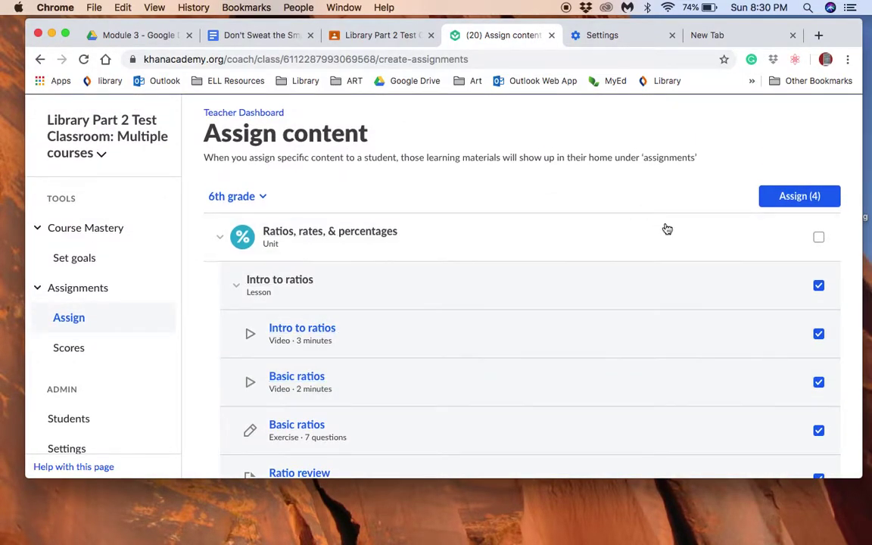
- Save the selected Intro to ratios items to the Library Part 2 Test Classroom without assigning them and dismiss the notice
left_click(812, 199)
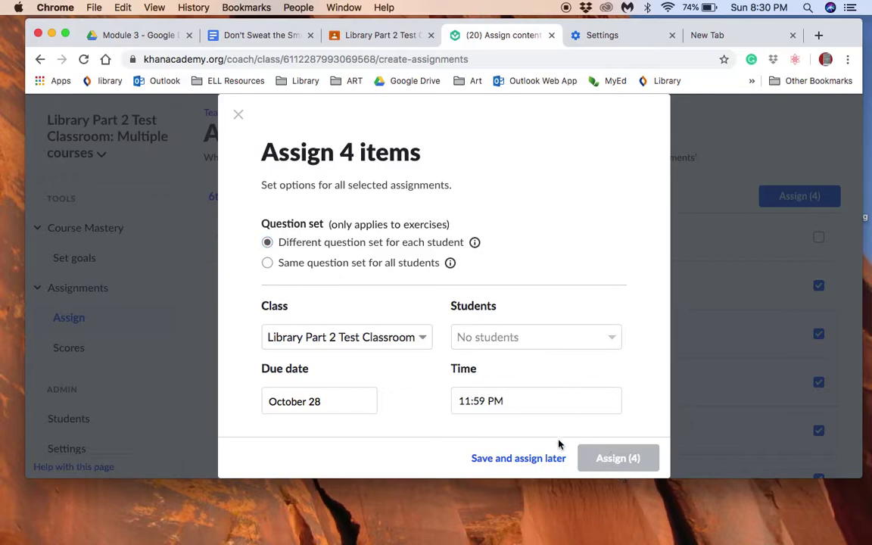
left_click(517, 460)
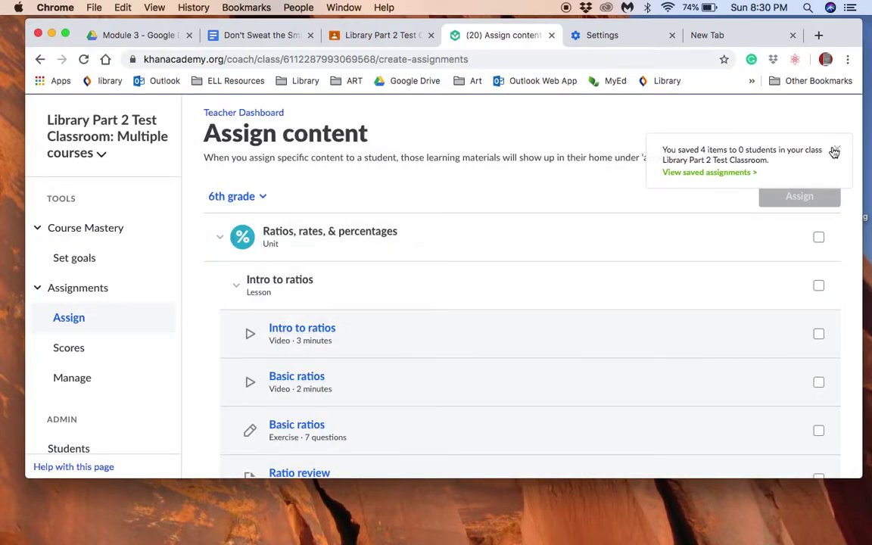
left_click(834, 152)
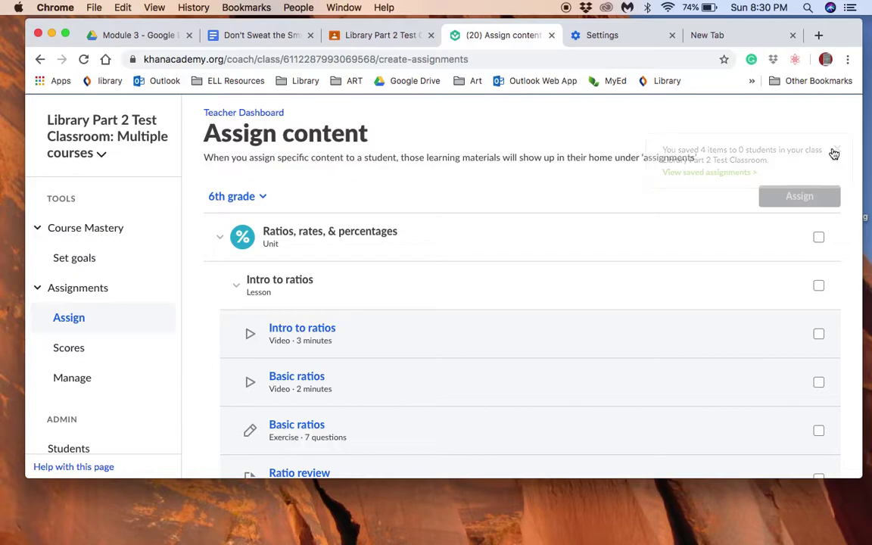
- Select the whole Ratios, rates, & percentages unit, check the class stream in Google Classroom and return to the Khan Academy assign page
left_click(818, 237)
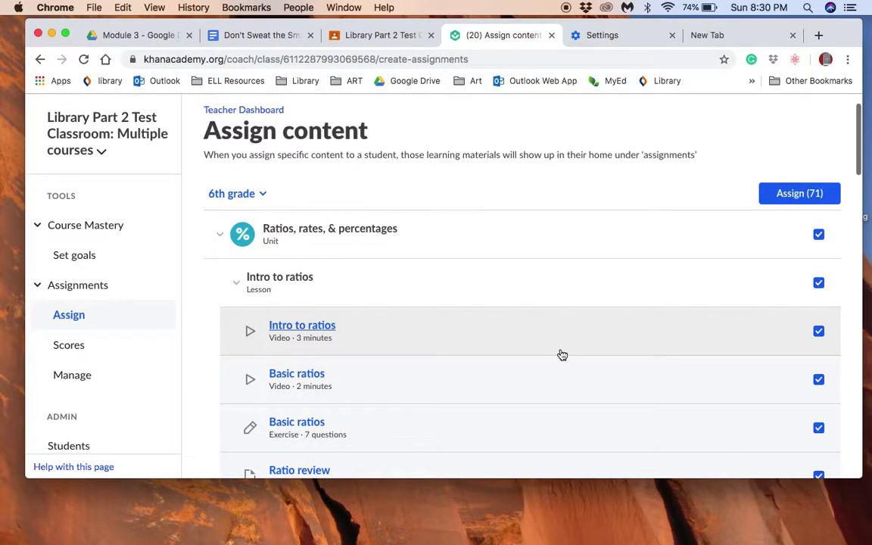
scroll(562, 355, "up", 2)
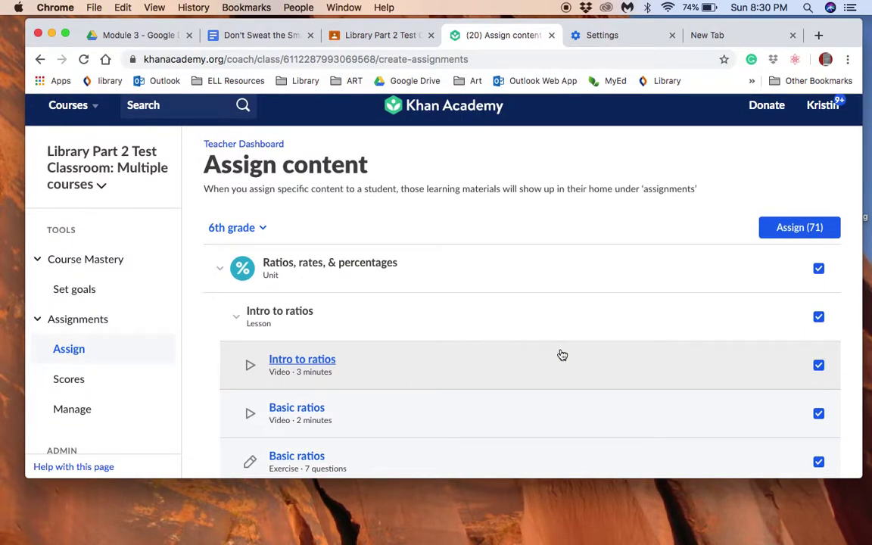
left_click(387, 35)
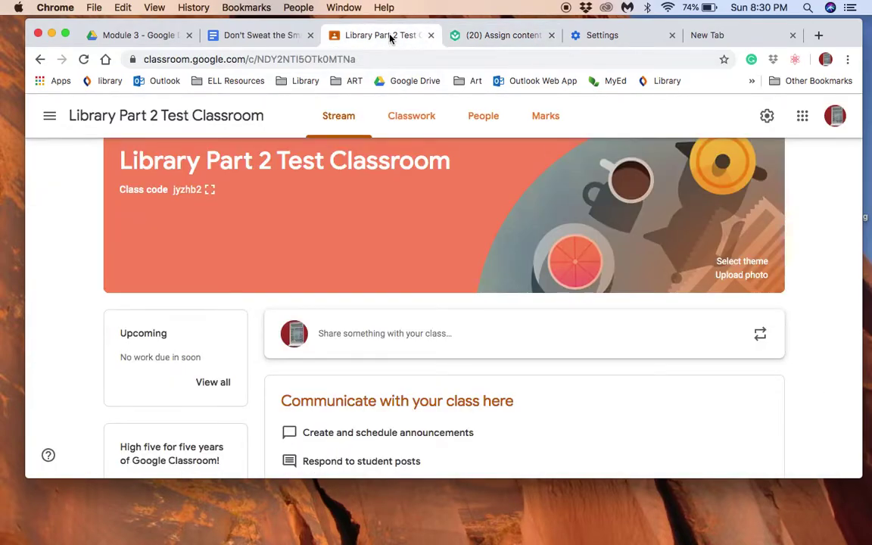
scroll(599, 379, "down", 2)
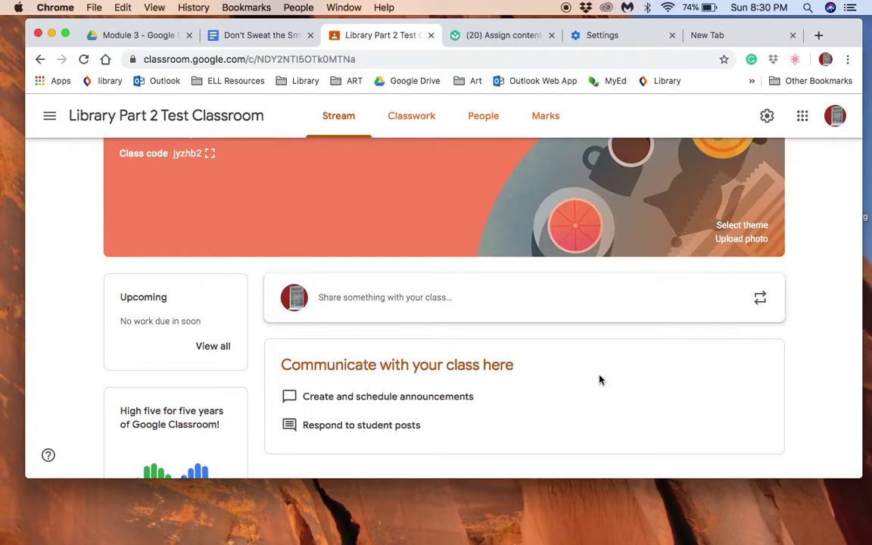
left_click(505, 41)
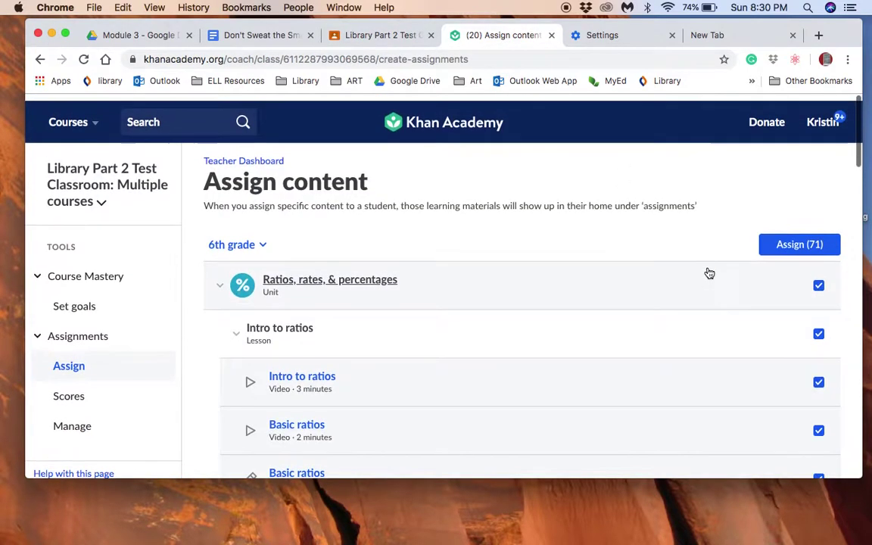
scroll(709, 273, "down", 1)
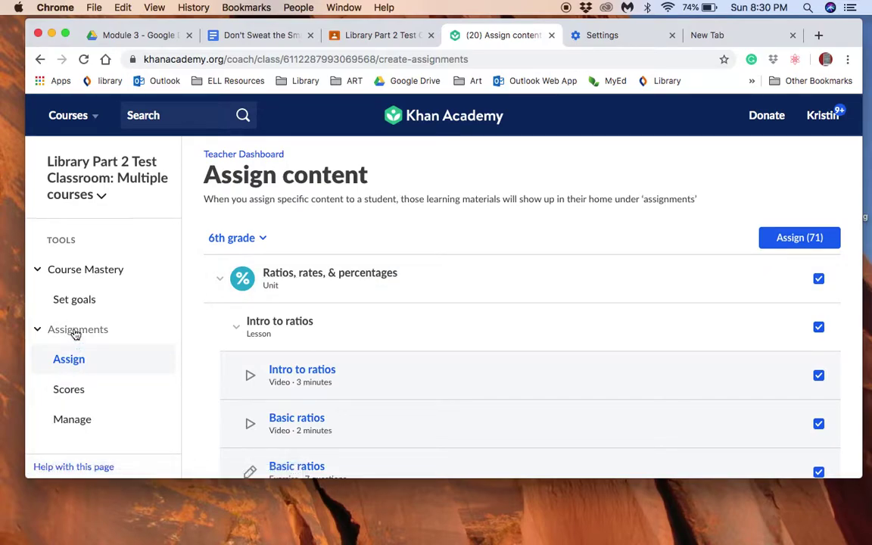
- Look through the list of all available courses and go to the Khan Academy home page
left_click(68, 117)
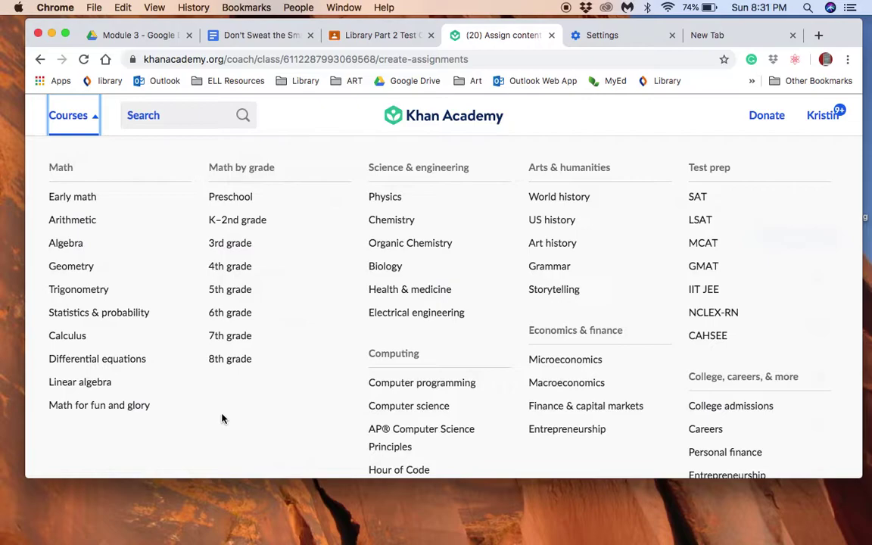
scroll(222, 419, "down", 5)
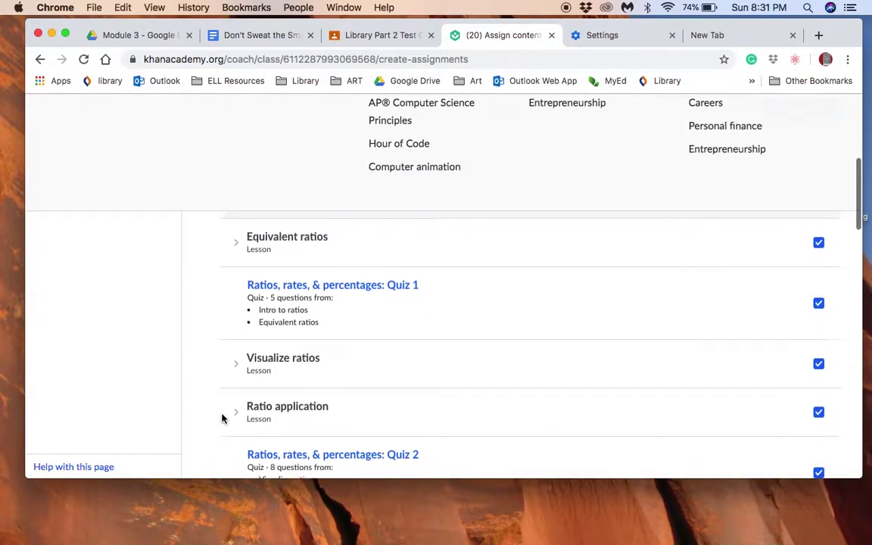
scroll(223, 419, "up", 5)
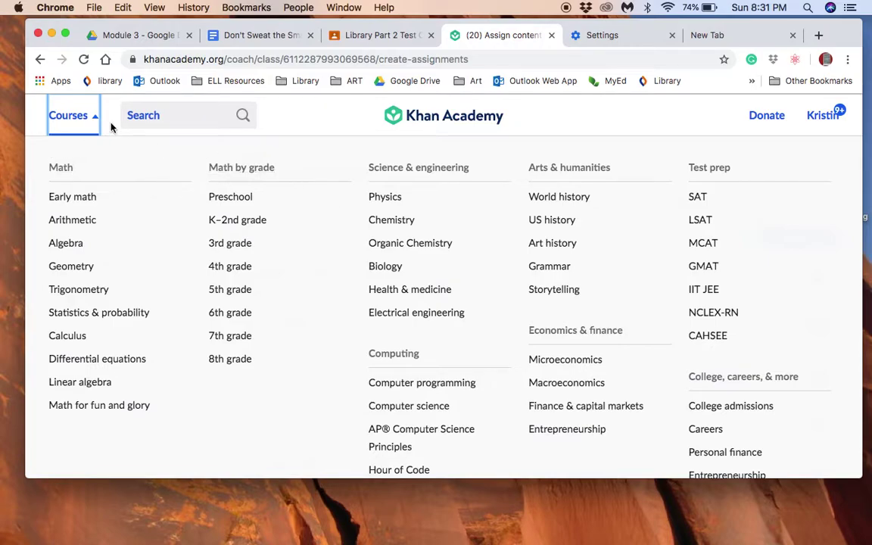
left_click(458, 114)
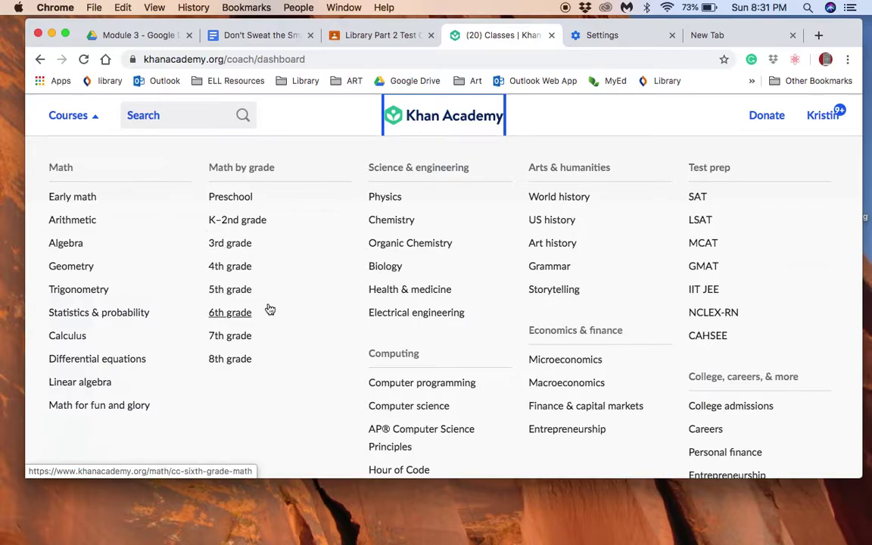
- Open the 6th grade math course, look over its units and return to the teacher dashboard
left_click(230, 313)
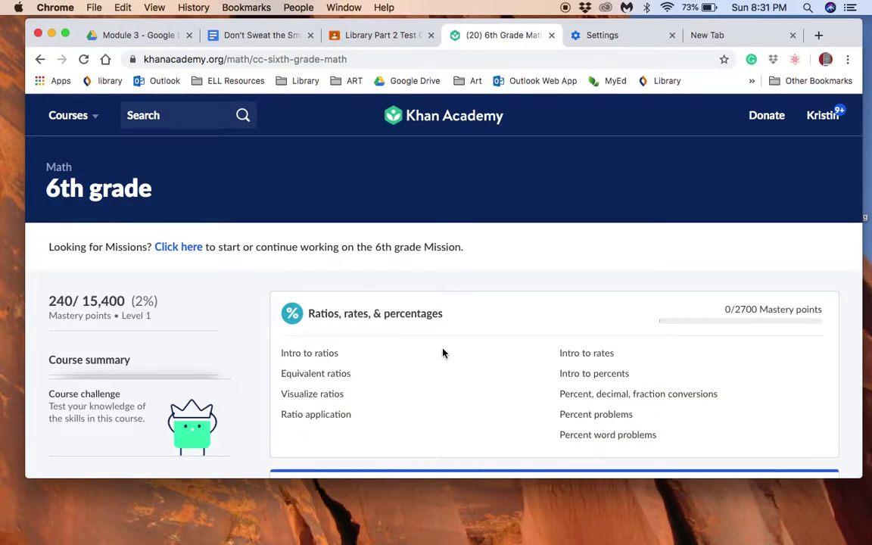
scroll(444, 353, "down", 3)
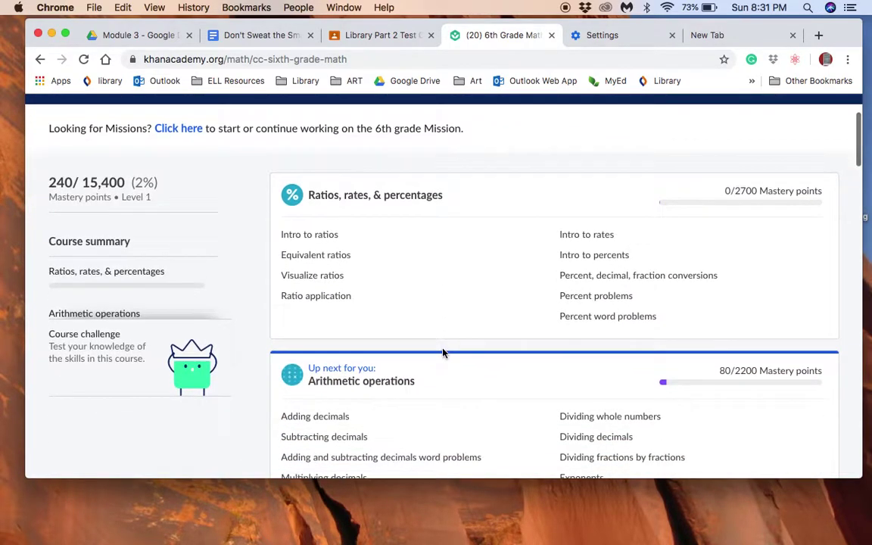
scroll(443, 352, "down", 3)
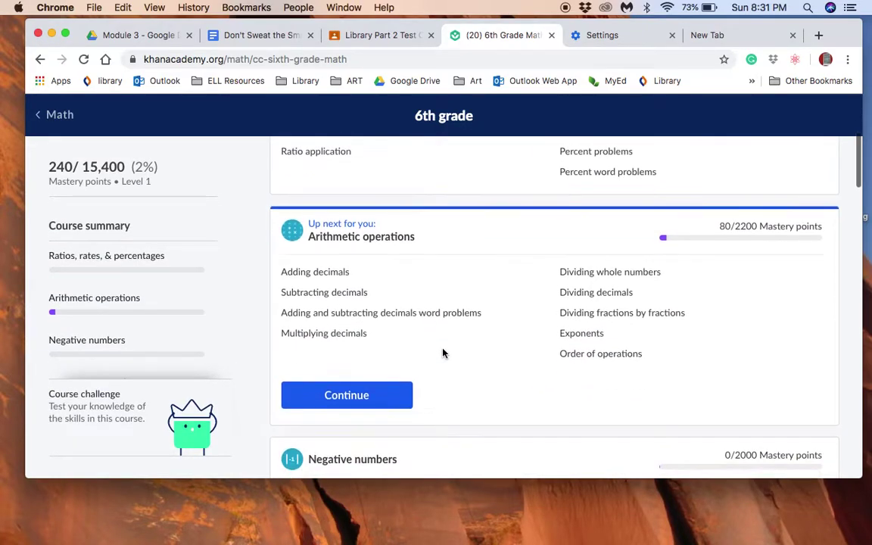
scroll(443, 352, "up", 6)
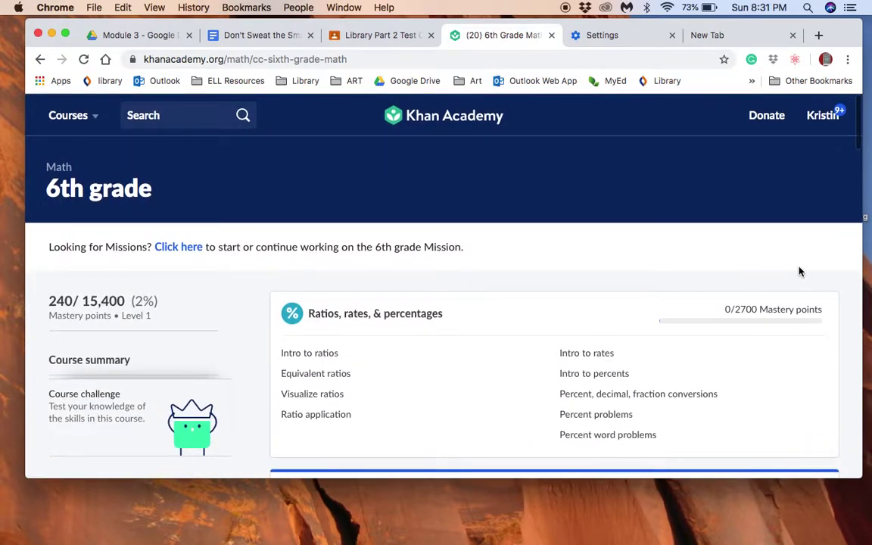
left_click(817, 126)
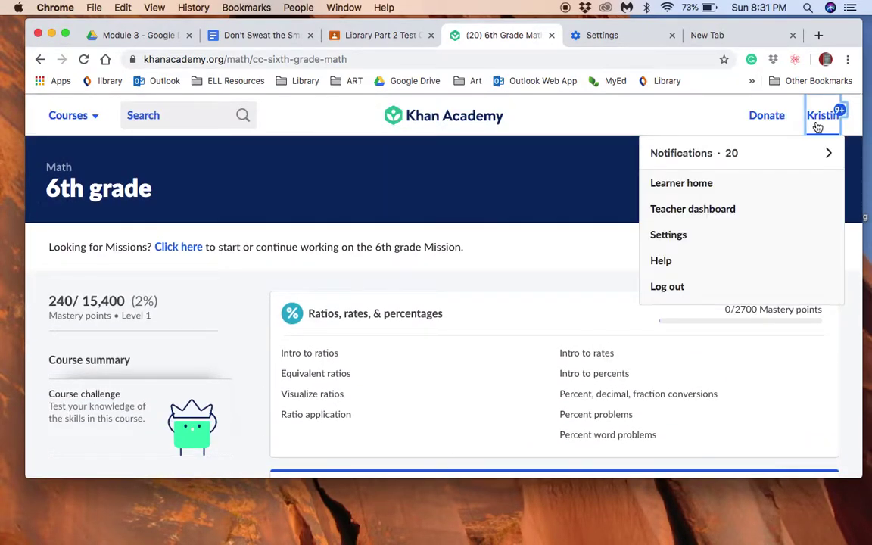
left_click(690, 208)
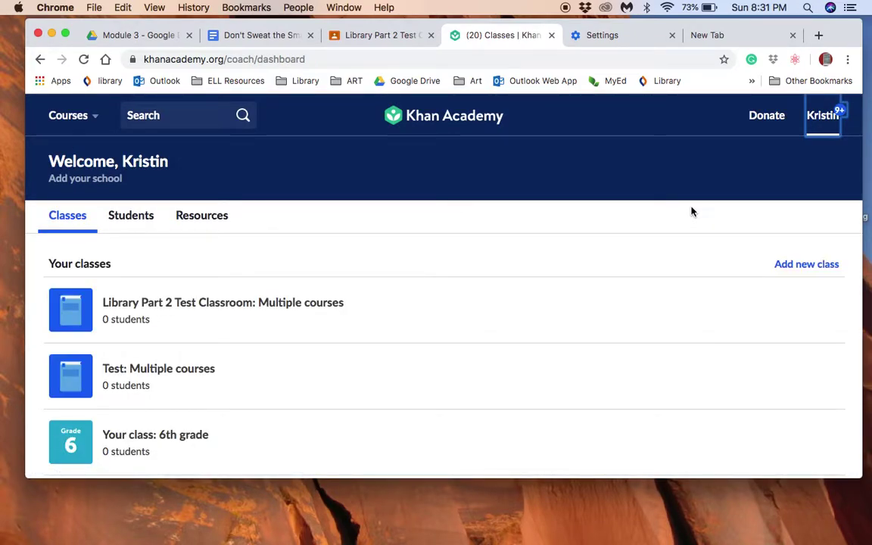
- Open the 6th grade math course from the course list and look over its Ratios, rates, & percentages unit
left_click(80, 121)
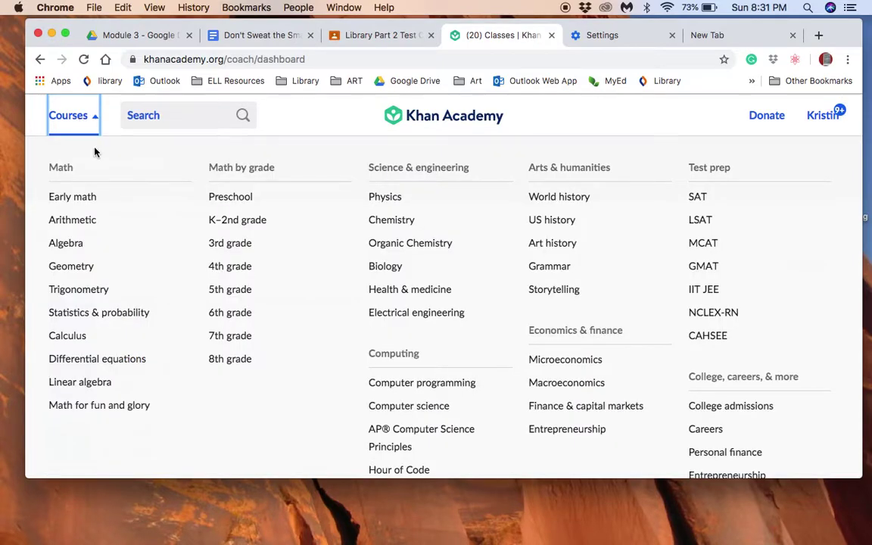
left_click(221, 318)
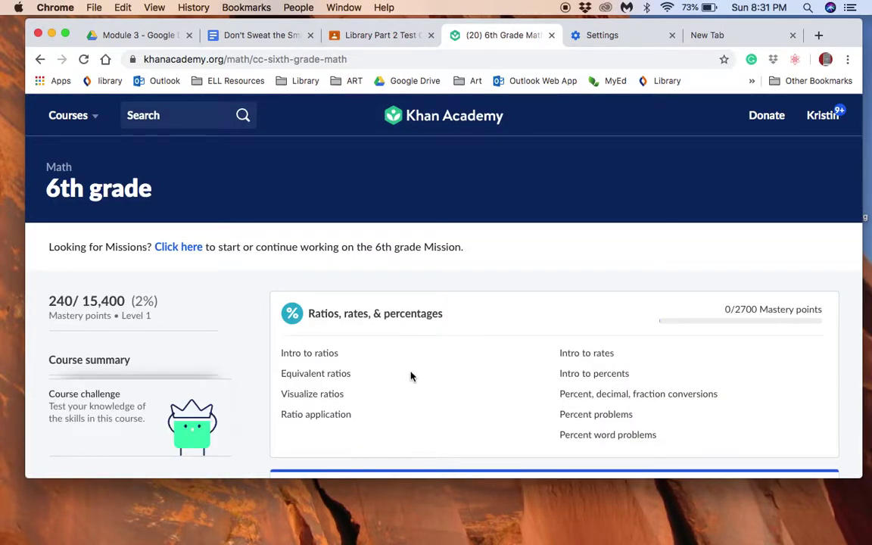
scroll(411, 376, "down", 2)
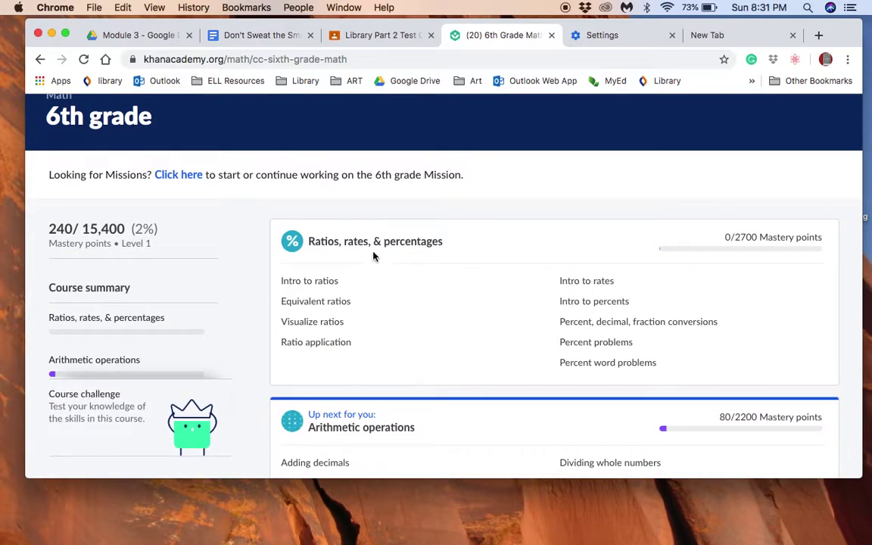
left_click(331, 242)
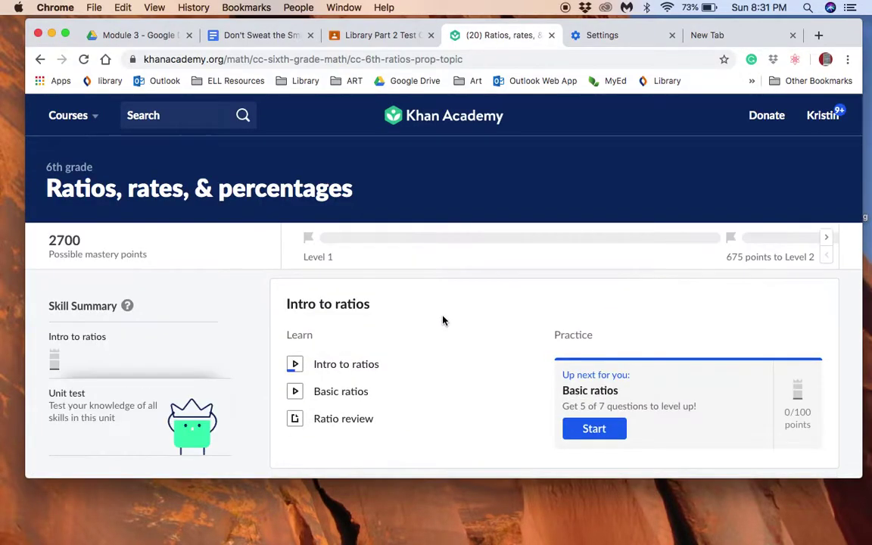
scroll(444, 320, "down", 5)
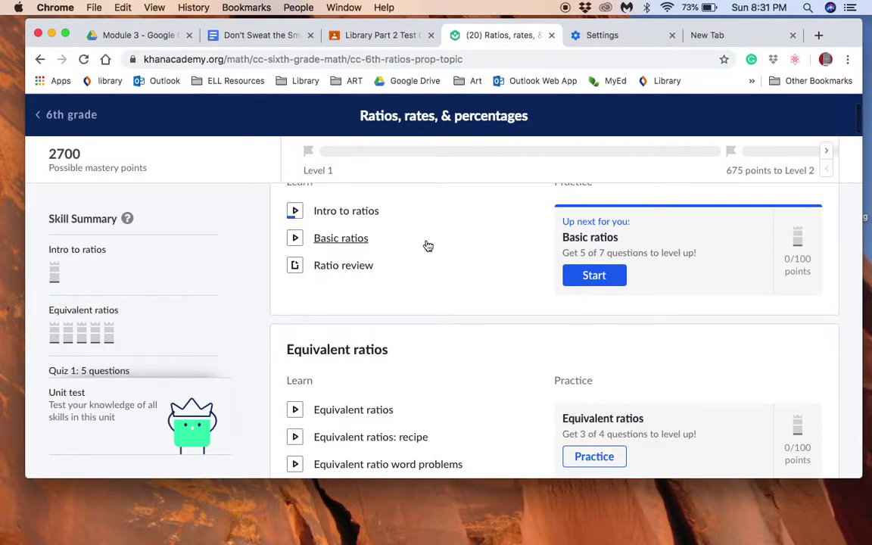
scroll(424, 287, "up", 3)
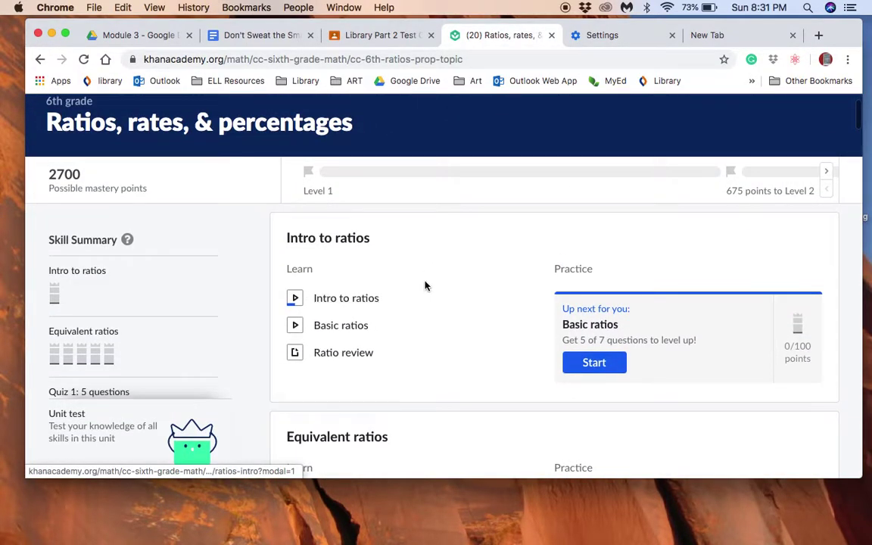
- Open the Intro to ratios video, pause it and go to its lesson page down to the sharing options
left_click(348, 299)
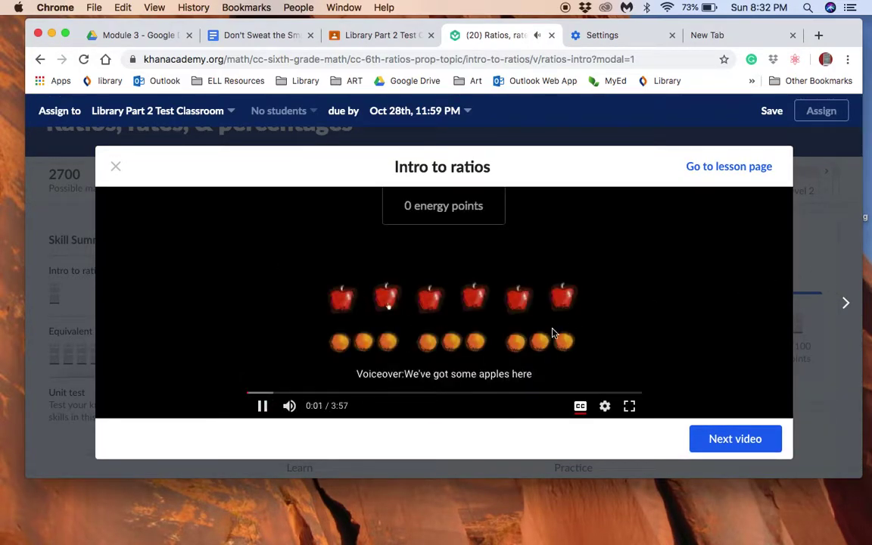
left_click(263, 406)
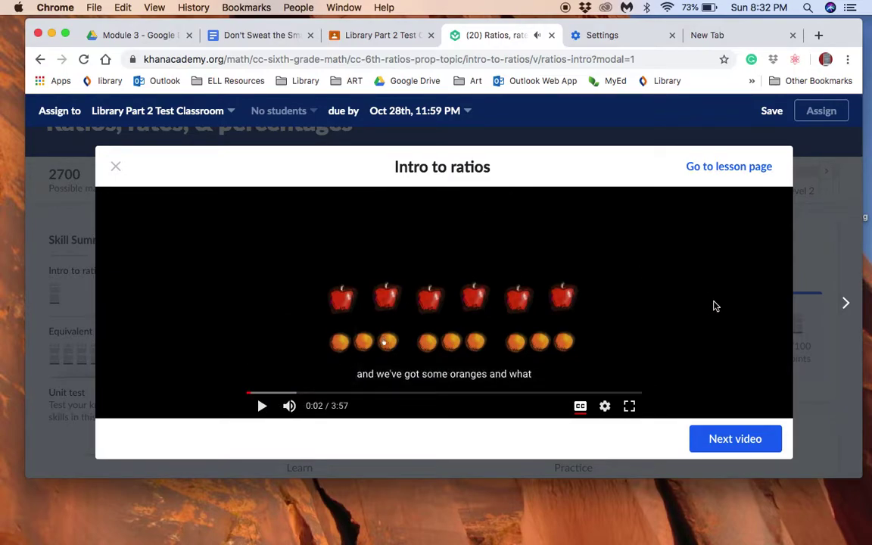
left_click(725, 171)
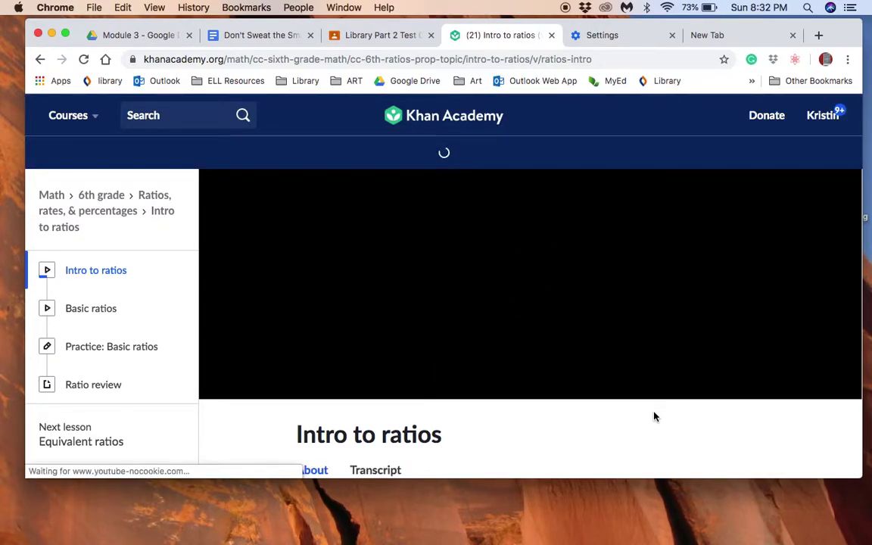
scroll(655, 416, "down", 3)
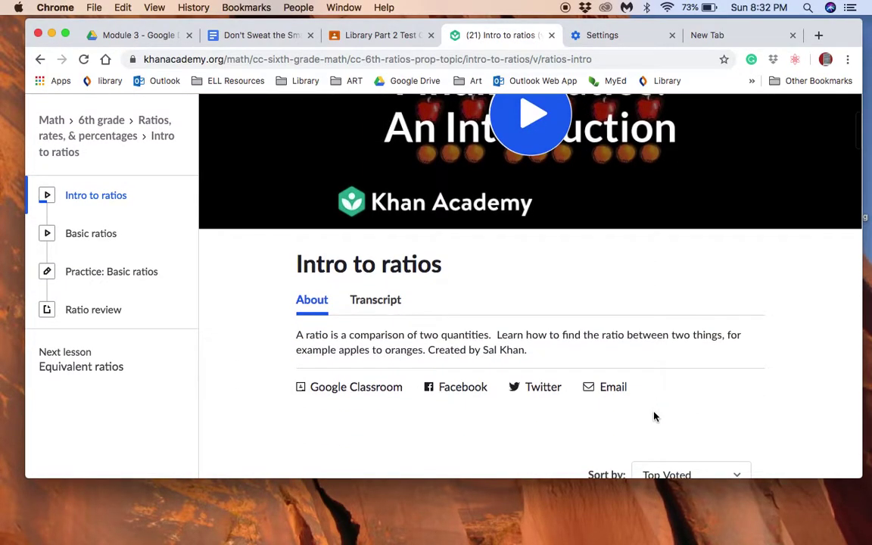
- Share the Intro to ratios video to Google Classroom as an announcement draft for the Library Part 2 Test Classroom
scroll(654, 416, "up", 2)
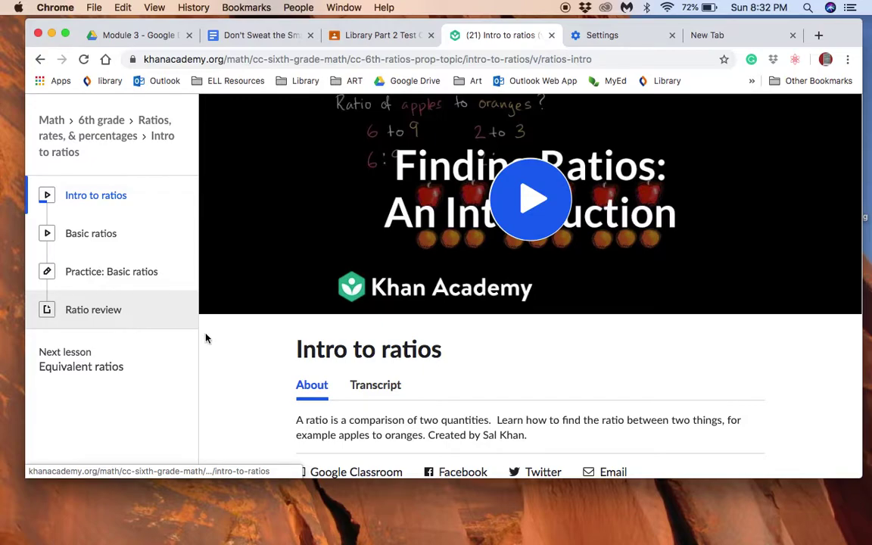
scroll(533, 376, "down", 1)
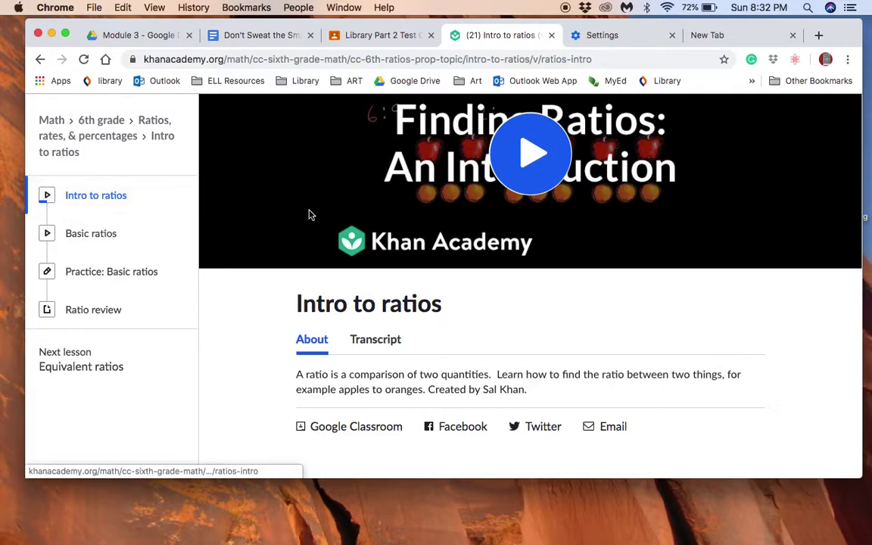
scroll(654, 279, "down", 1)
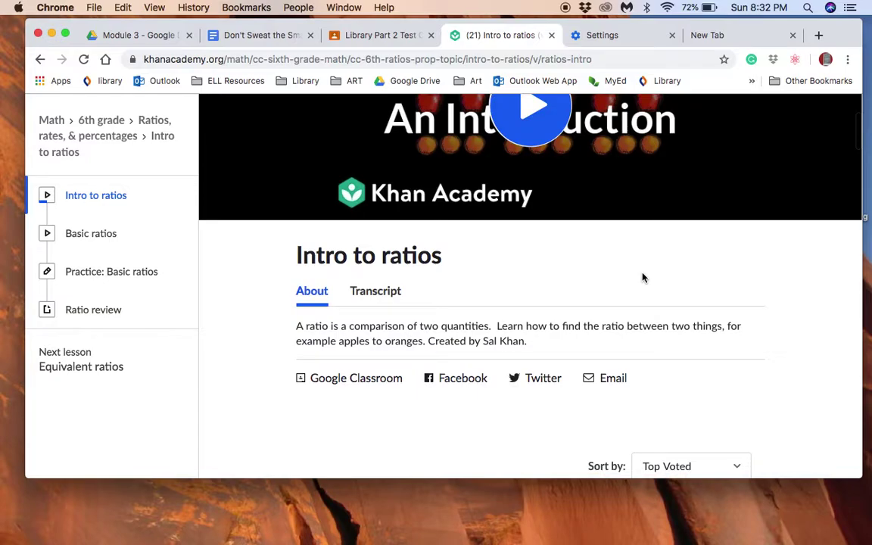
left_click(337, 379)
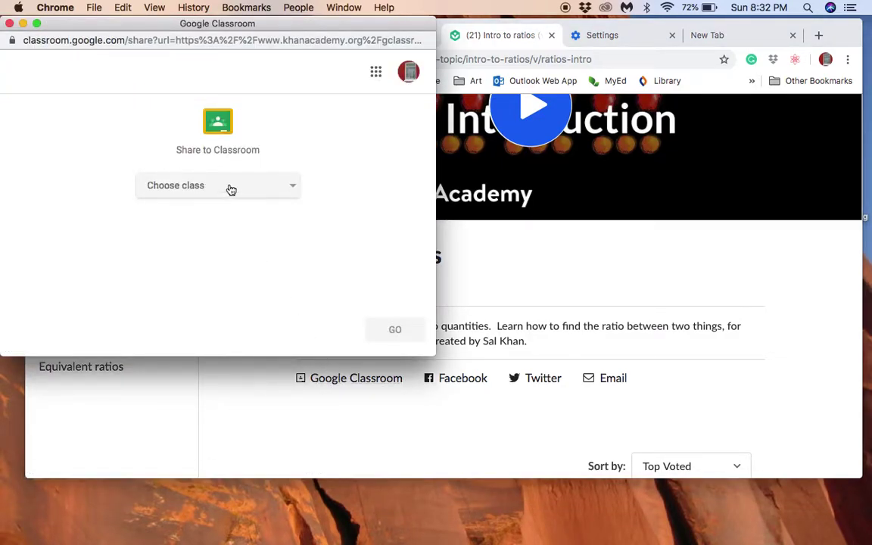
left_click(231, 190)
left_click(229, 238)
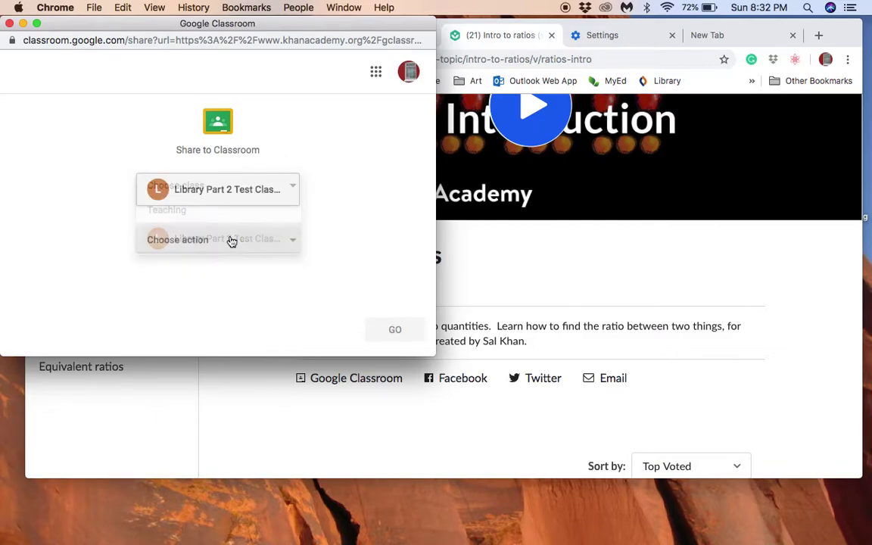
left_click(292, 242)
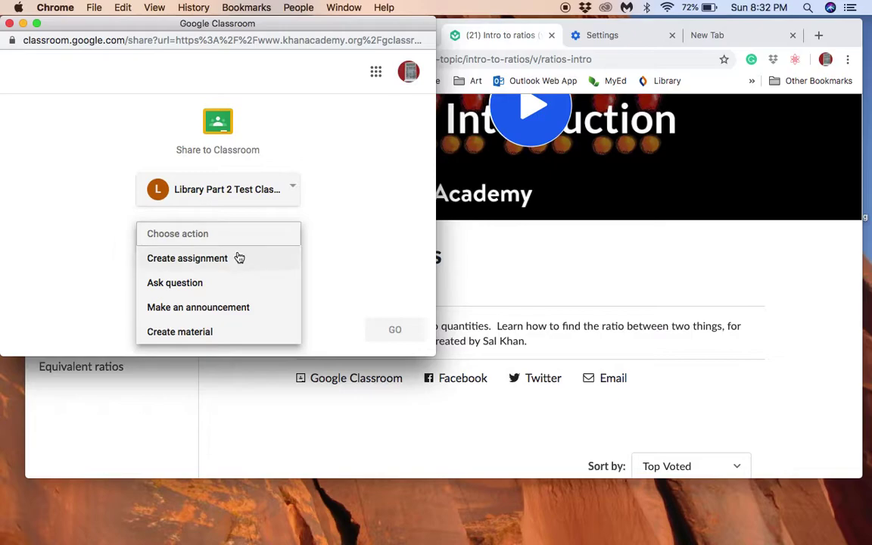
left_click(234, 310)
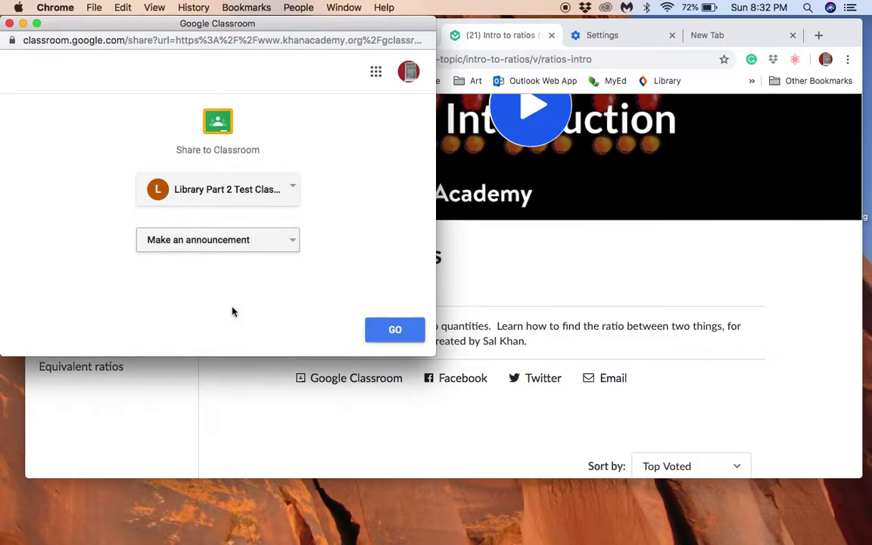
left_click(381, 329)
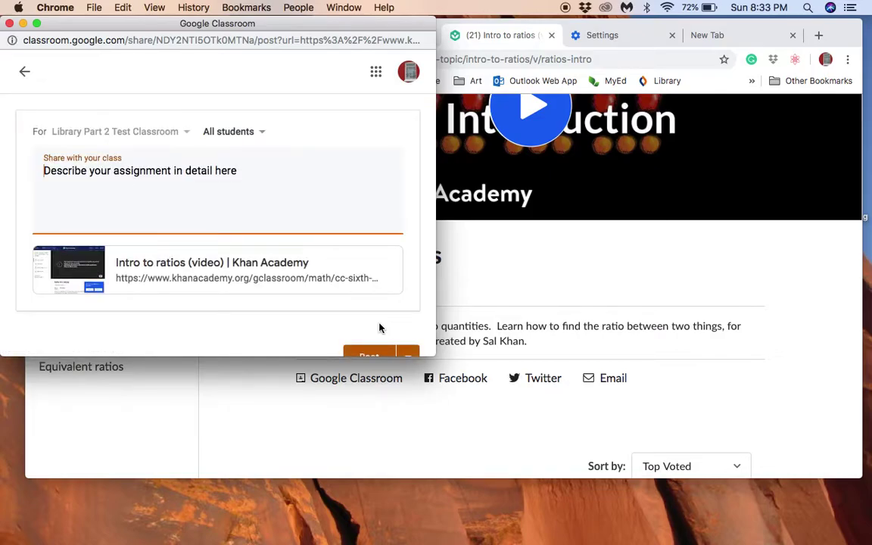
- Post the Intro to ratios announcement to all students with the default description text and close the sharing window
scroll(278, 195, "down", 1)
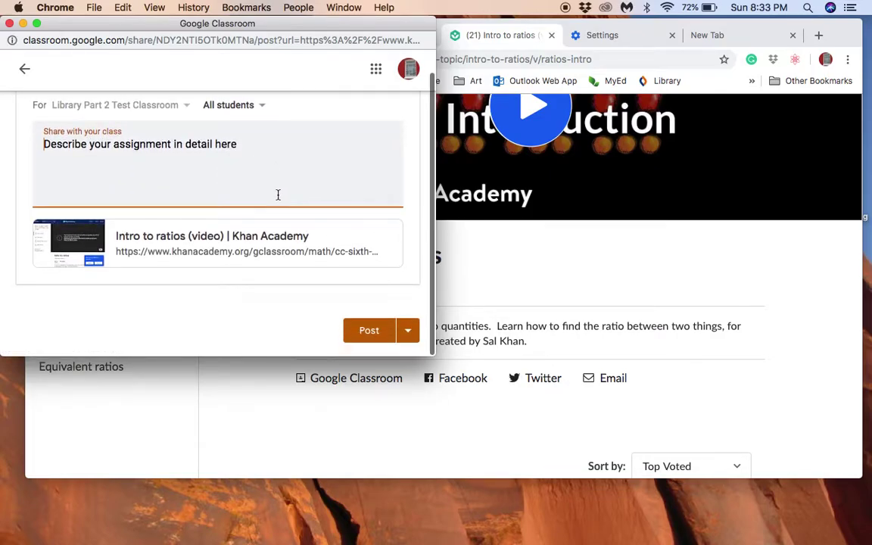
left_click(362, 332)
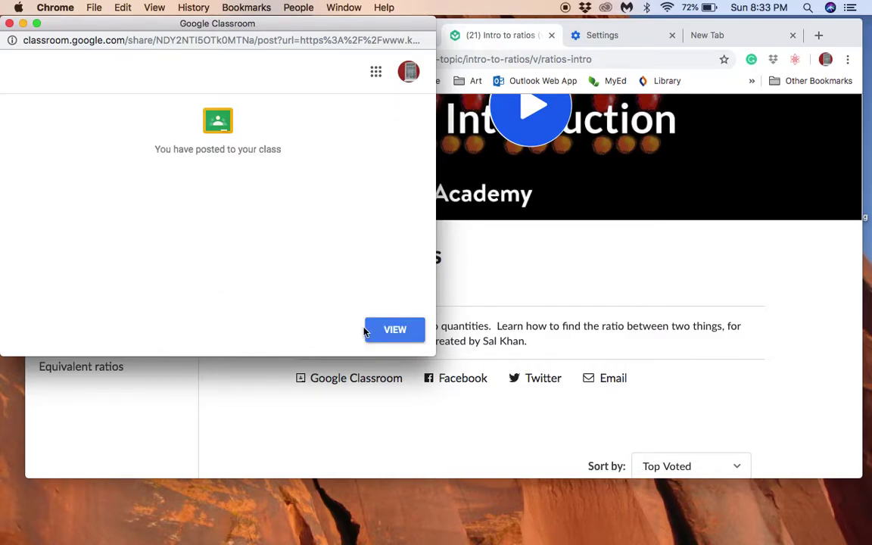
left_click(10, 25)
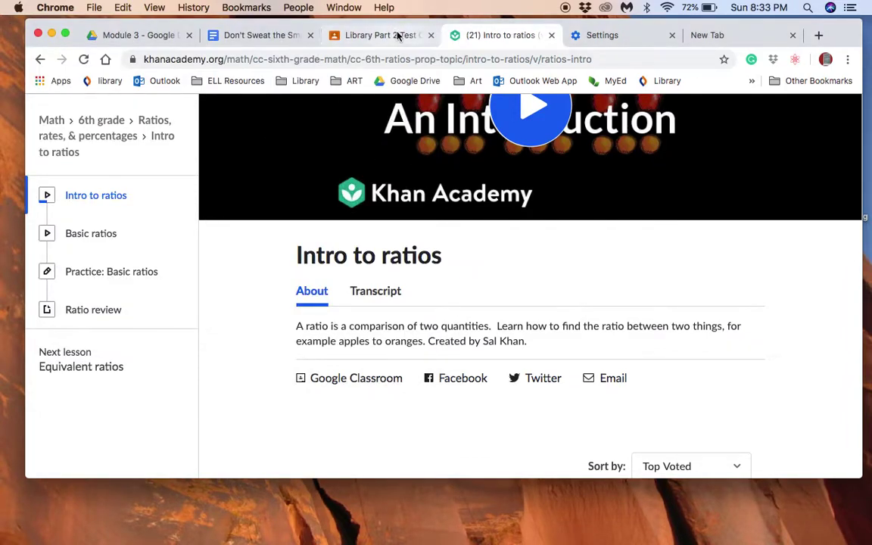
- Switch to Google Classroom, reload the Library Part 2 Test Classroom stream and check the Intro to ratios post
left_click(398, 37)
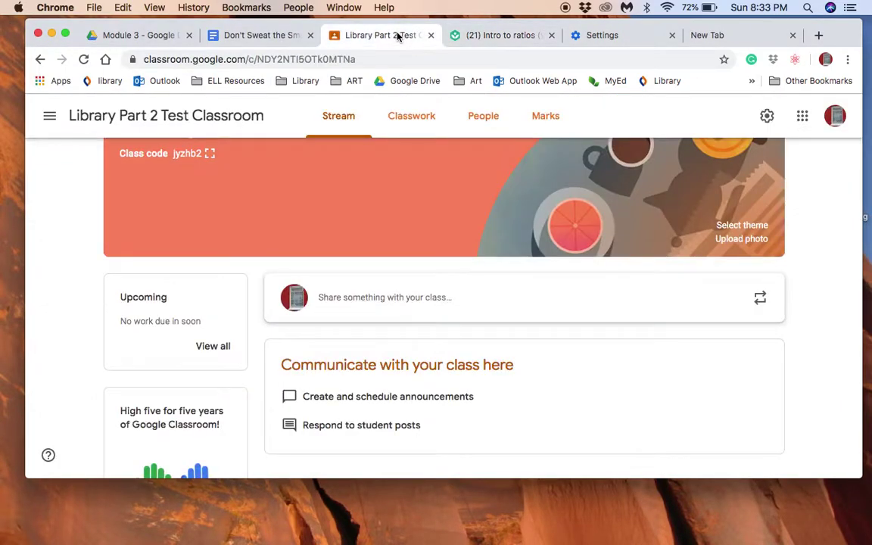
left_click(432, 59)
key("Return")
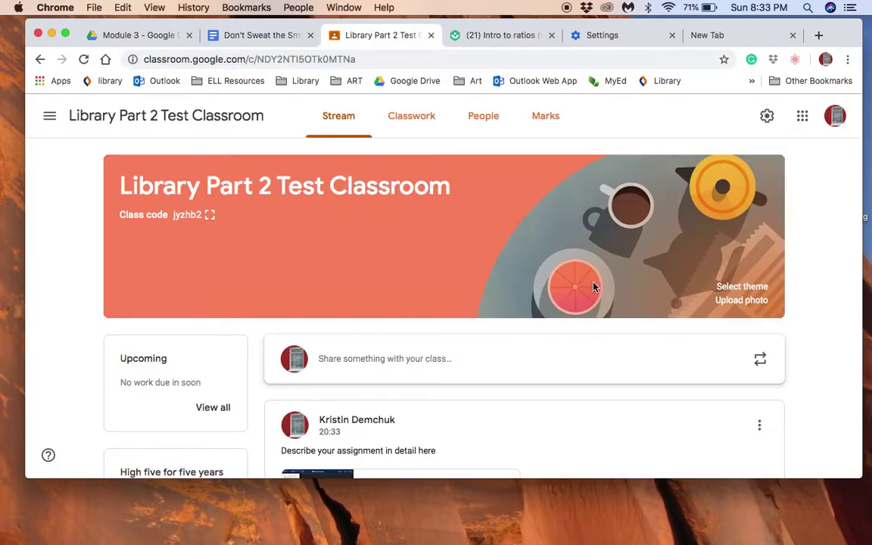
scroll(593, 286, "down", 3)
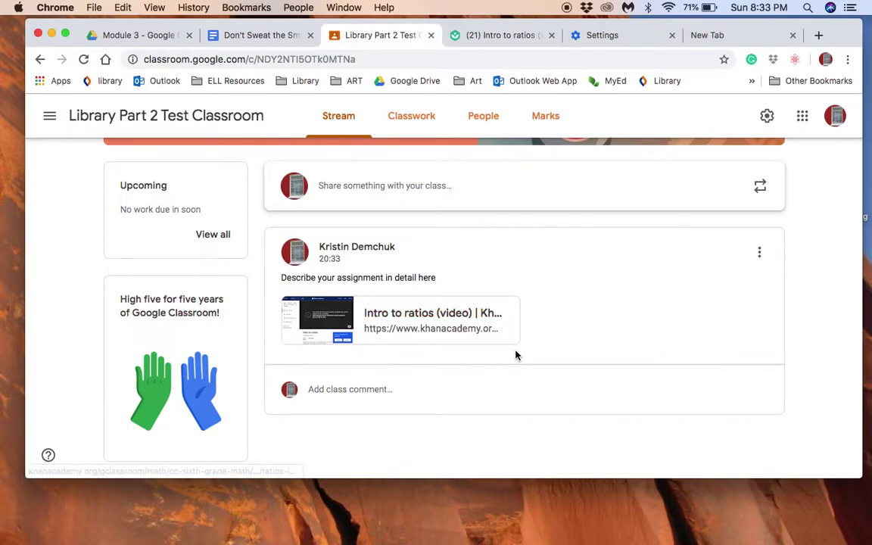
scroll(516, 355, "up", 3)
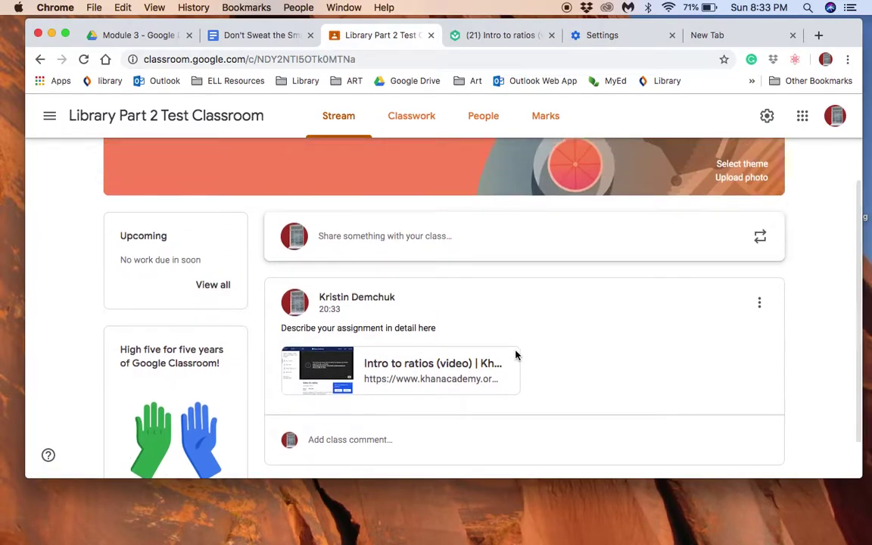
- Review the sharing options on Khan Academy's Intro to ratios page, then its post in the Google Classroom stream
left_click(500, 36)
scroll(384, 269, "down", 2)
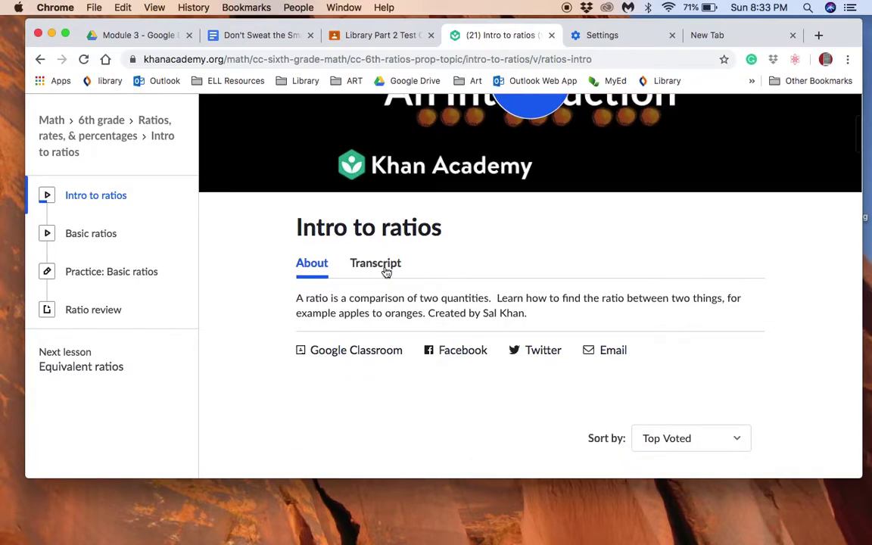
scroll(356, 356, "up", 1)
scroll(369, 363, "up", 2)
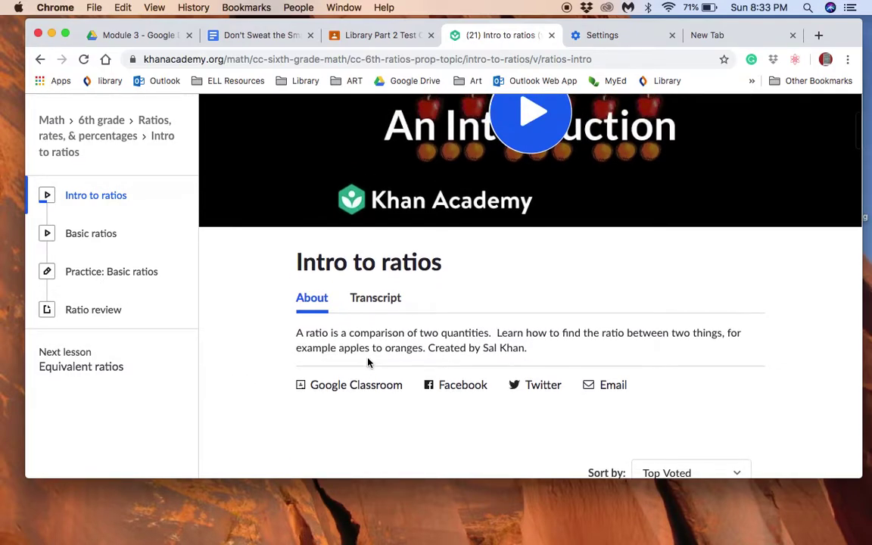
left_click(368, 38)
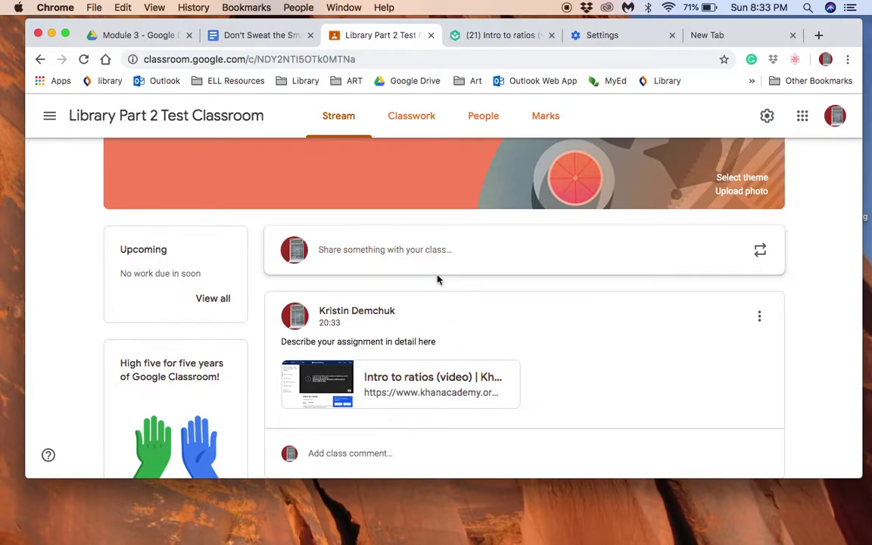
scroll(449, 308, "down", 2)
scroll(451, 307, "up", 3)
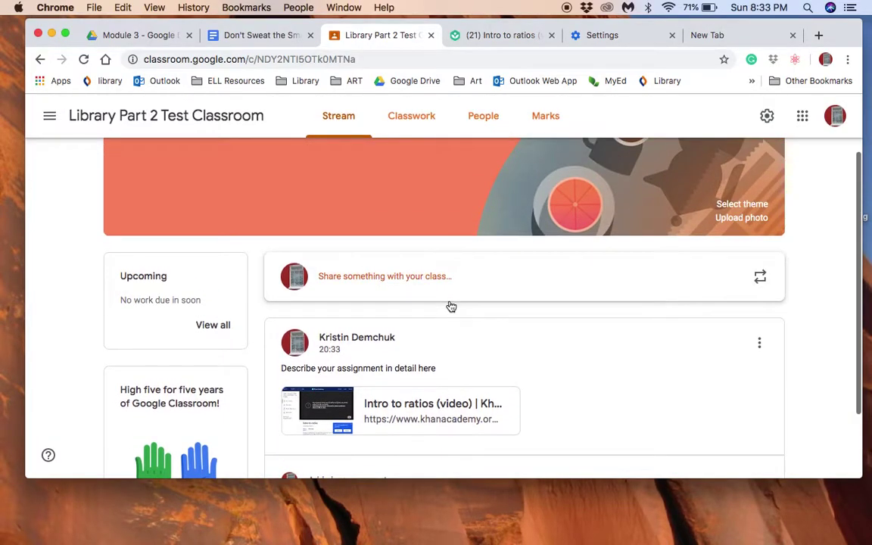
- Go back to Khan Academy, open the Ratio review article of the Intro to ratios lesson and look over its beginning
left_click(492, 36)
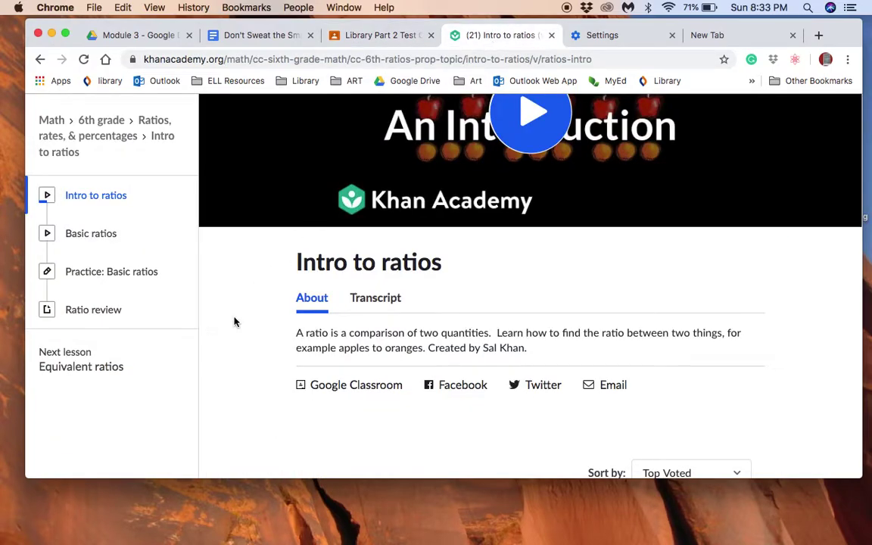
scroll(234, 323, "down", 1)
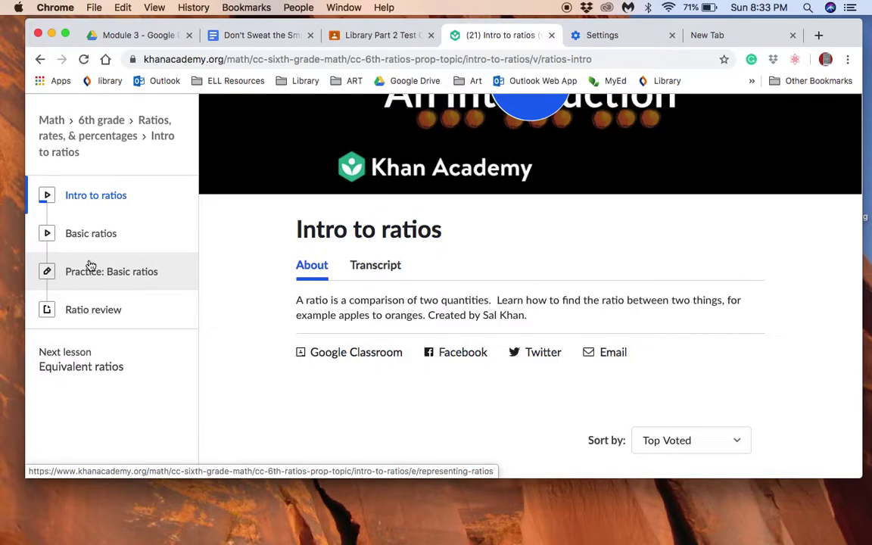
left_click(92, 311)
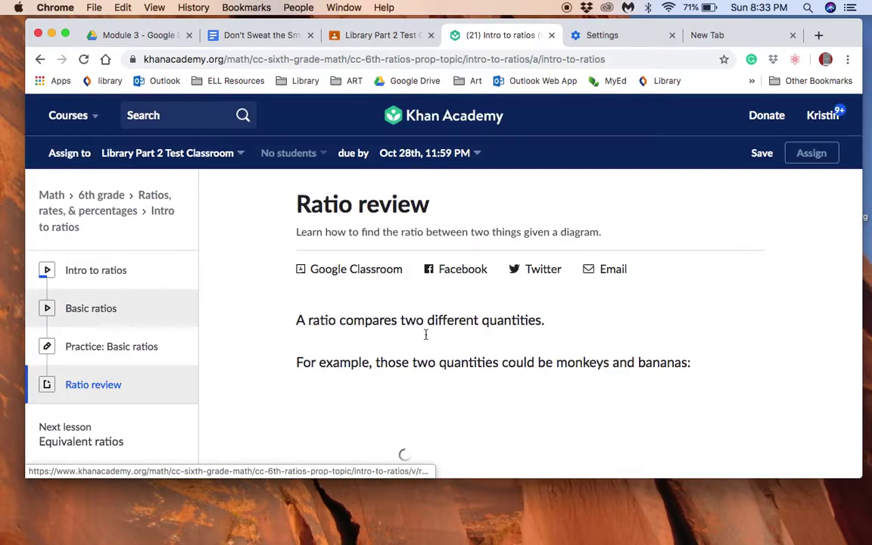
scroll(347, 356, "down", 5)
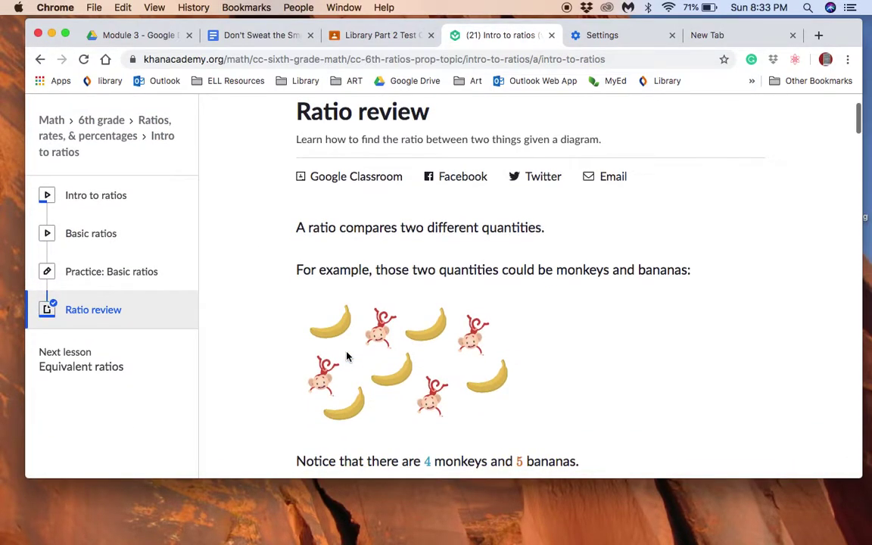
scroll(347, 357, "up", 3)
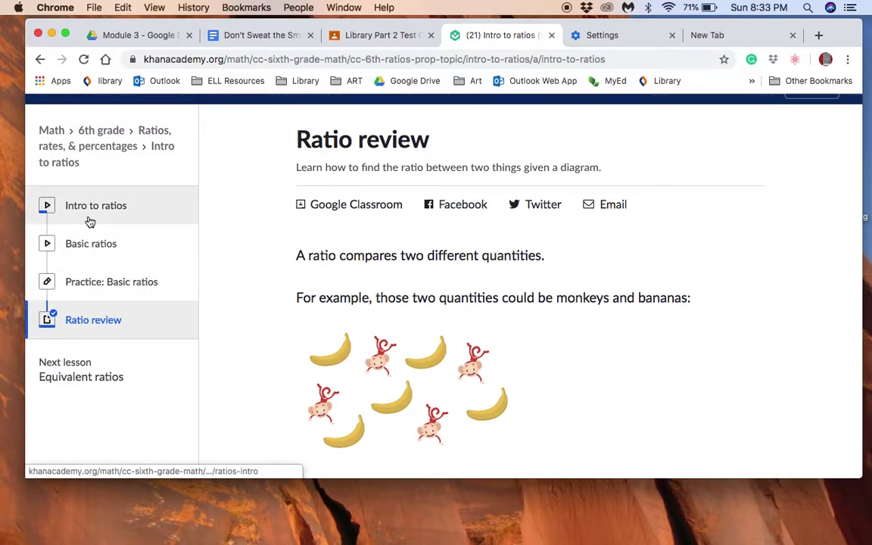
- Switch to the Google Classroom stream and view the management options available for the Intro to ratios post
left_click(389, 36)
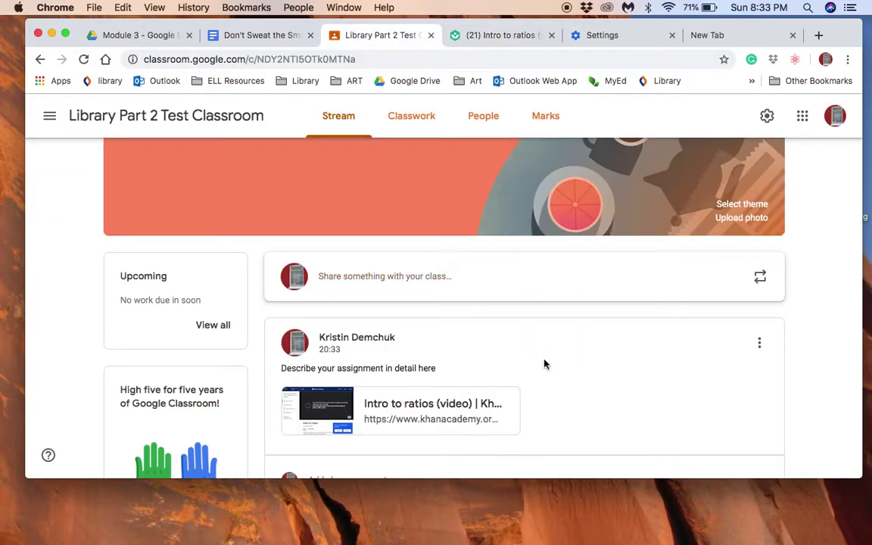
scroll(543, 364, "down", 2)
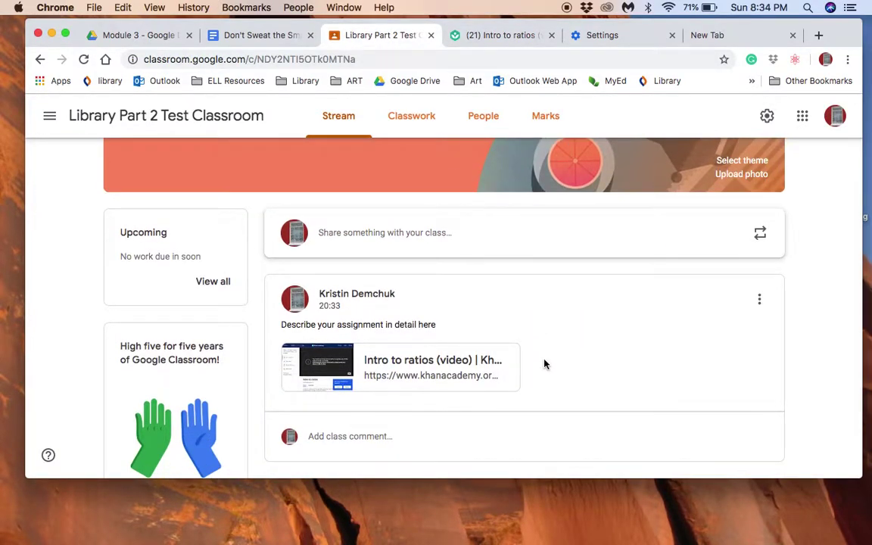
scroll(543, 364, "down", 2)
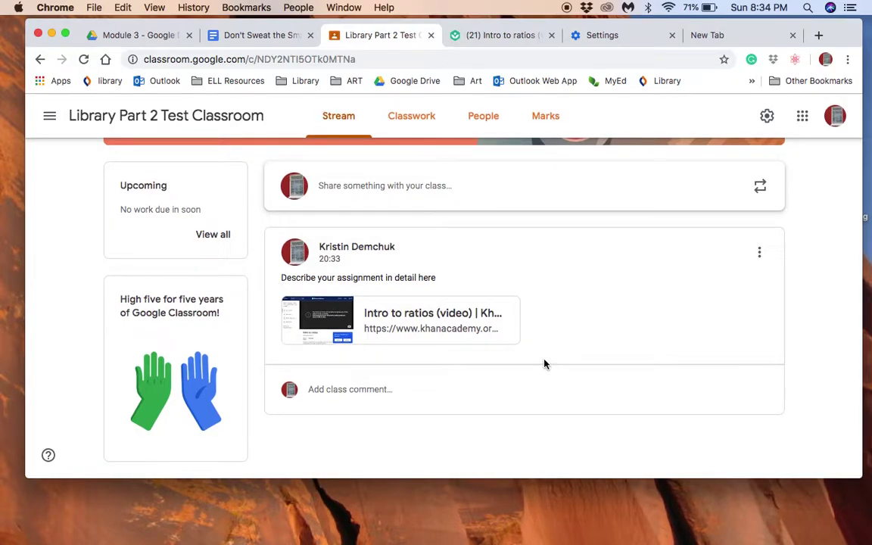
scroll(677, 367, "up", 1)
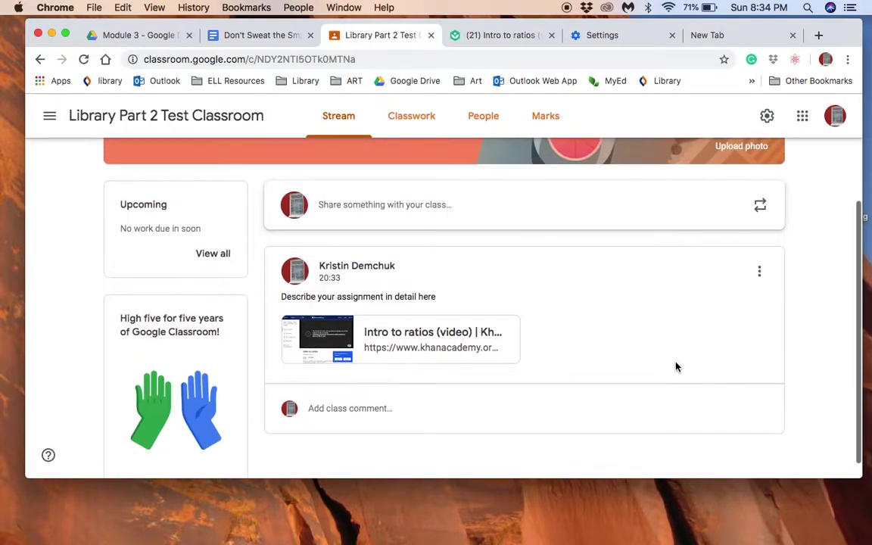
left_click(759, 272)
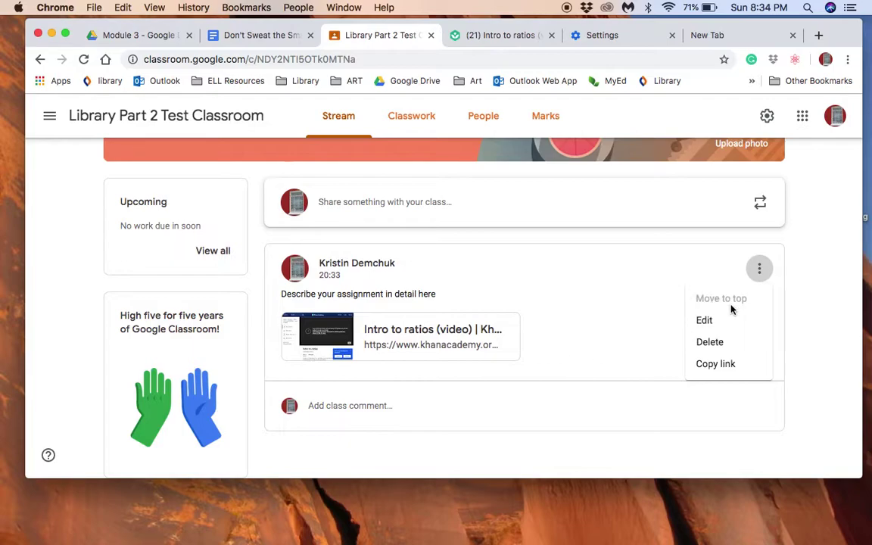
left_click(572, 402)
- Return to Khan Academy and look through the Ratio review article down to its first practice problem
left_click(509, 39)
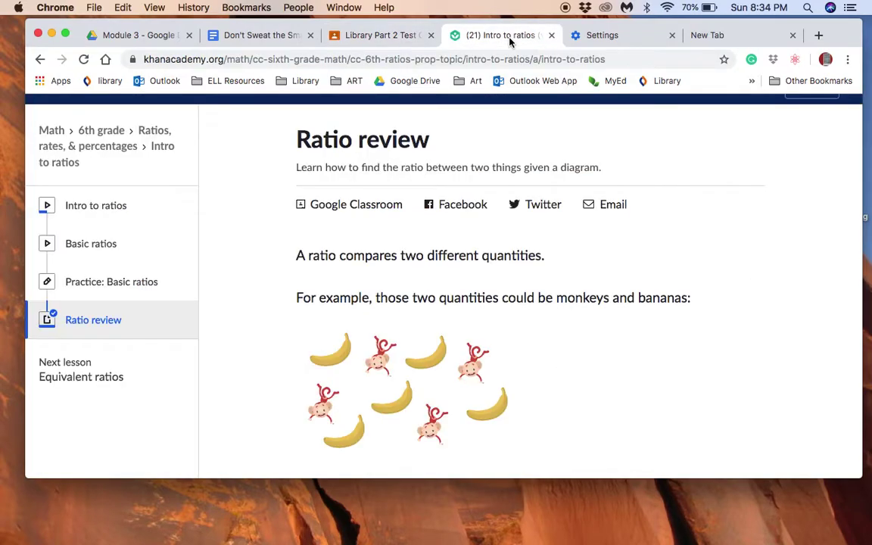
scroll(322, 347, "up", 2)
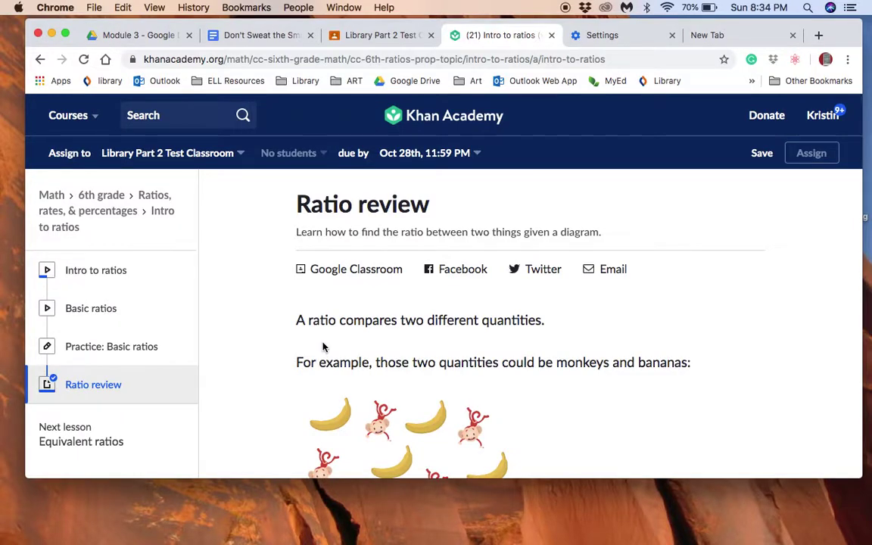
scroll(322, 347, "down", 3)
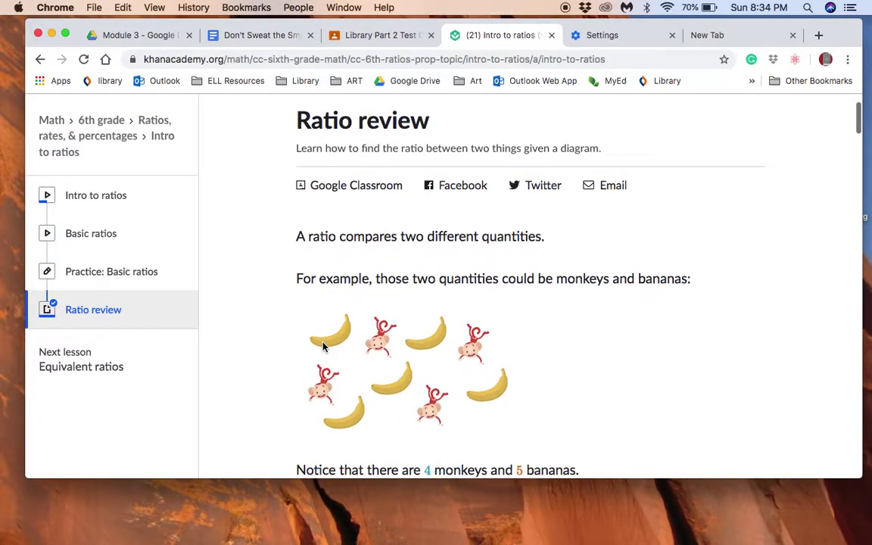
scroll(473, 333, "down", 10)
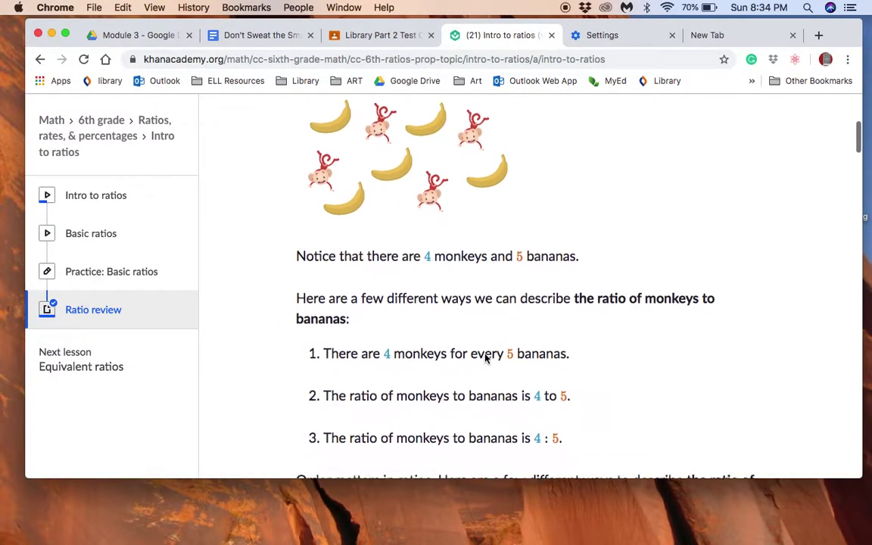
scroll(485, 358, "down", 20)
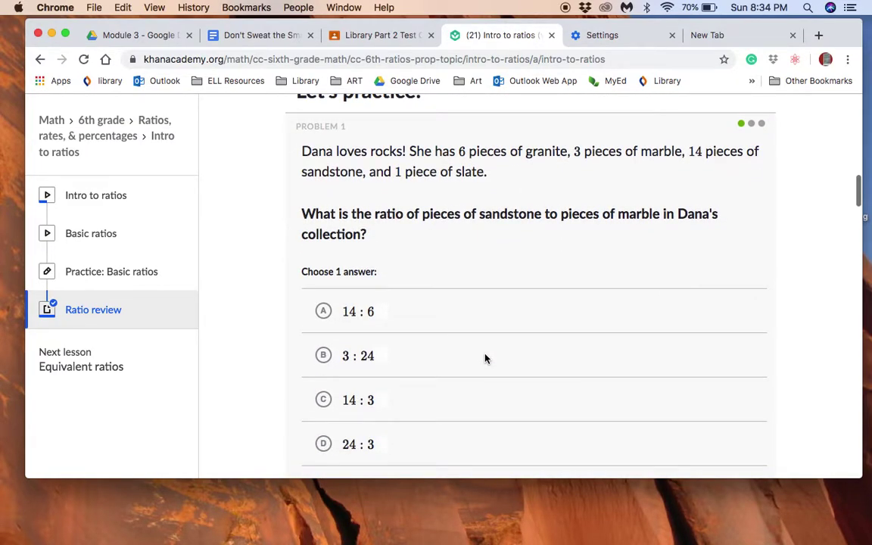
scroll(485, 359, "up", 20)
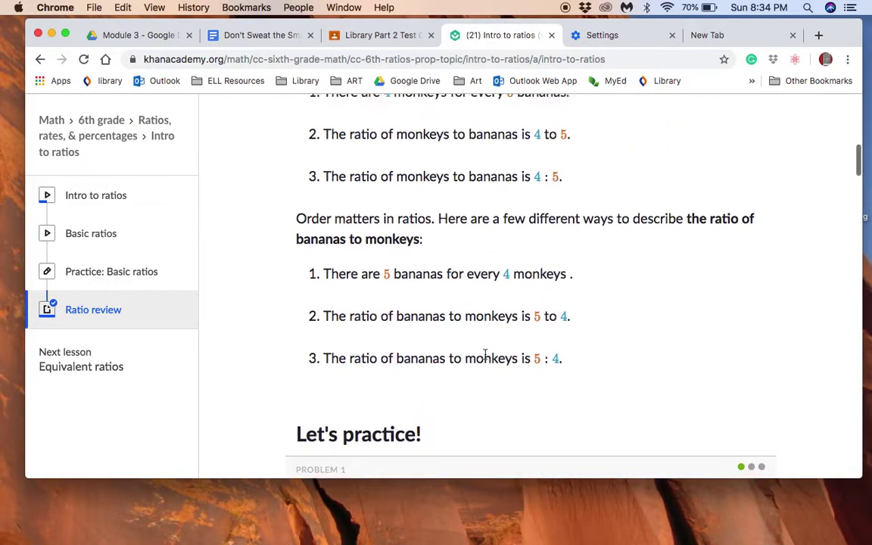
- Share the Ratio review article to Google Classroom as a new assignment for Library Part 2 Test Classroom
scroll(486, 356, "up", 10)
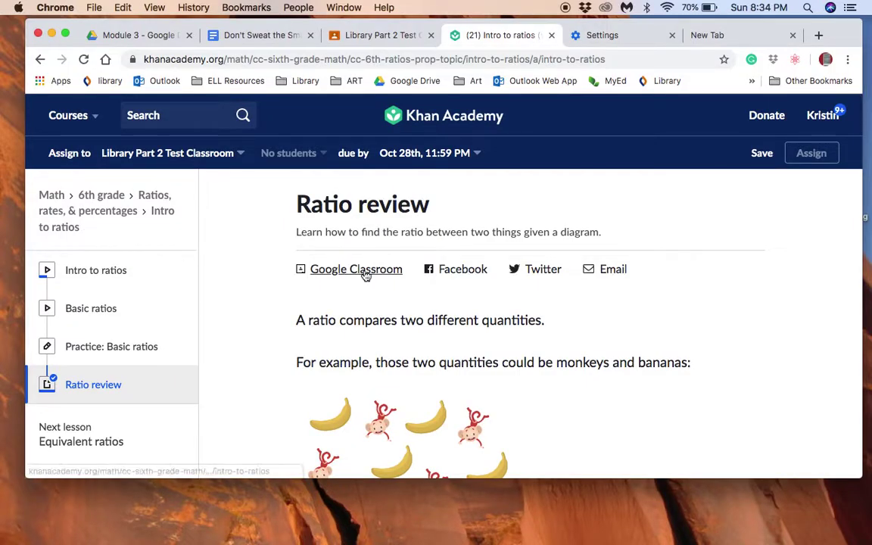
left_click(356, 269)
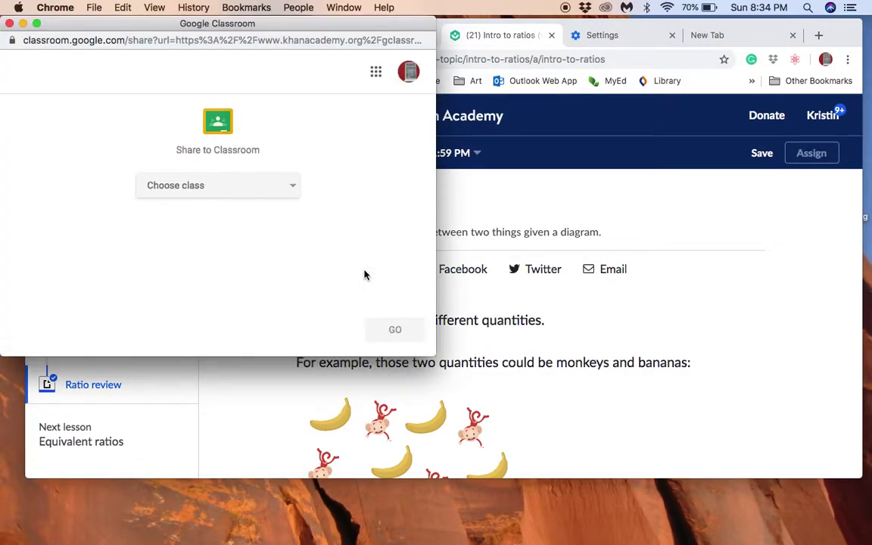
left_click(286, 187)
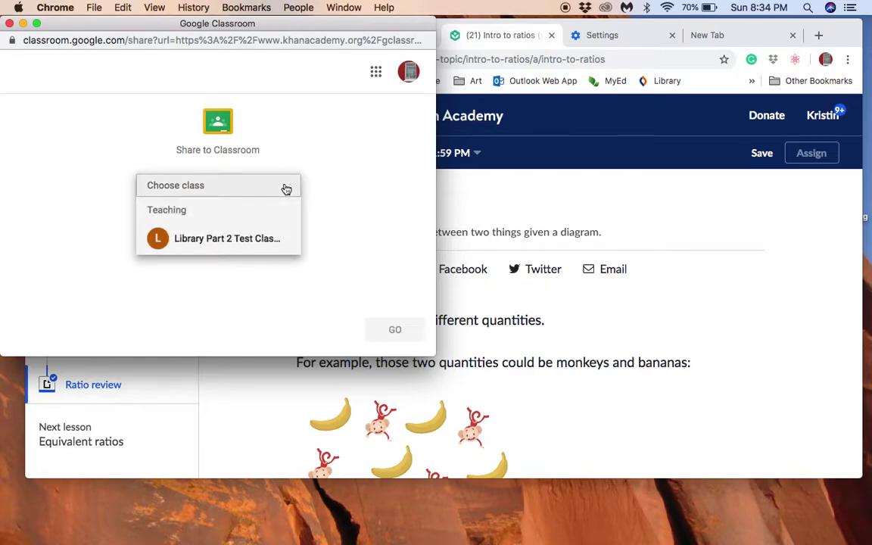
left_click(234, 240)
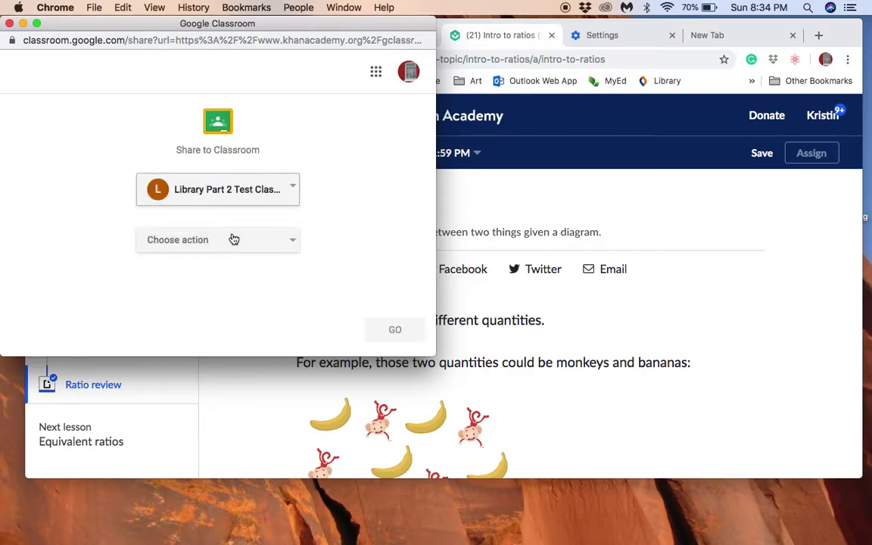
left_click(230, 240)
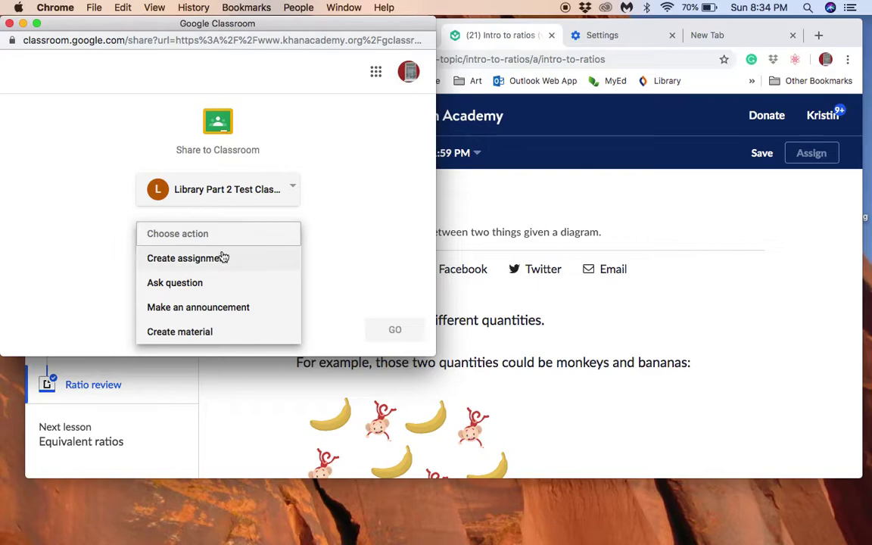
left_click(223, 260)
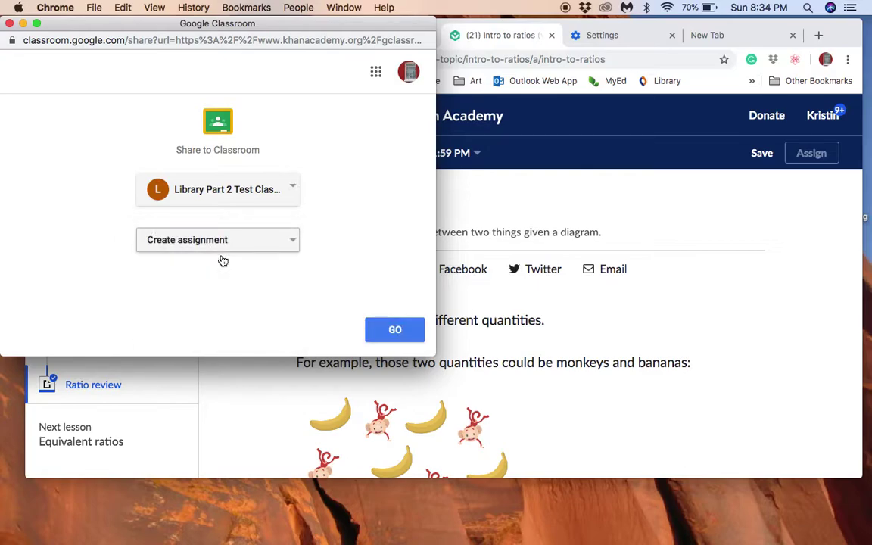
left_click(393, 329)
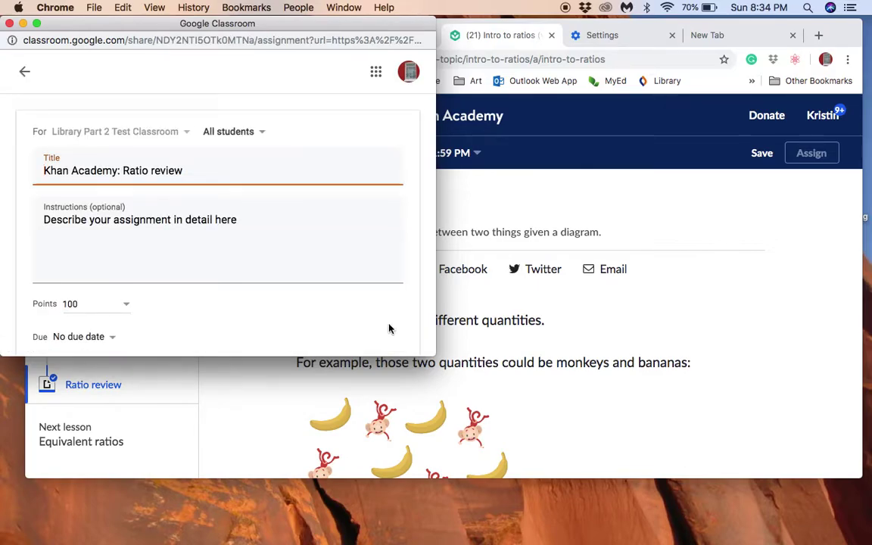
- Check the Khan Academy: Ratio review assignment form and its article link, assign it to the class and close the share window
scroll(159, 249, "down", 5)
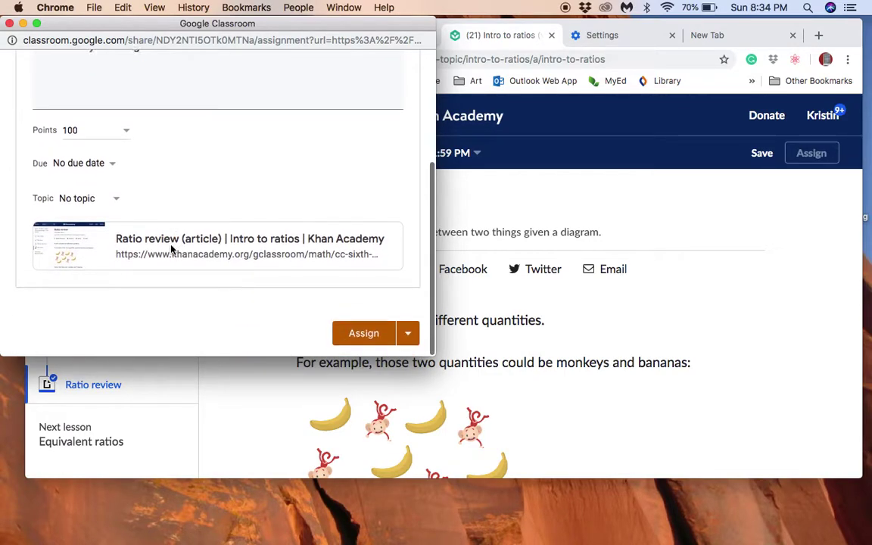
left_click(364, 333)
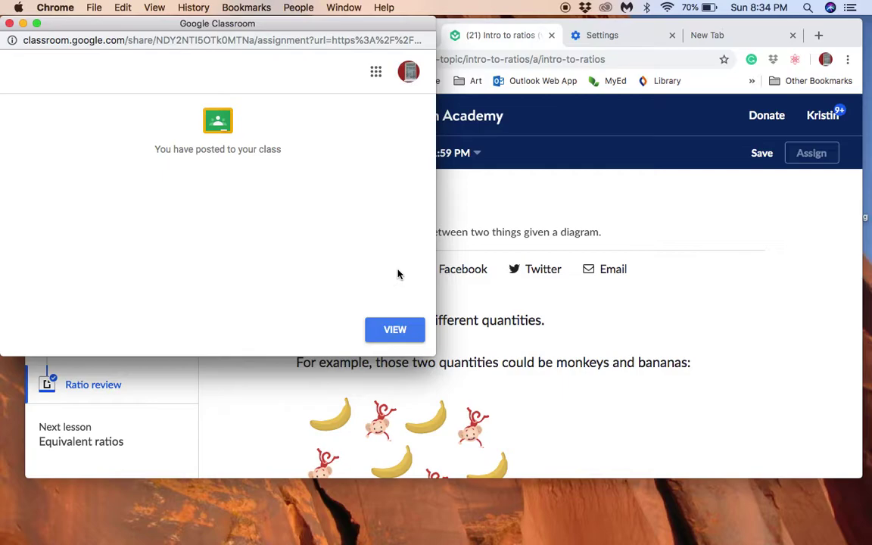
left_click(10, 24)
- Switch to the Google Classroom stream, reload it, dismiss the classwork customisation tip and view the Ratio review assignment post
left_click(394, 38)
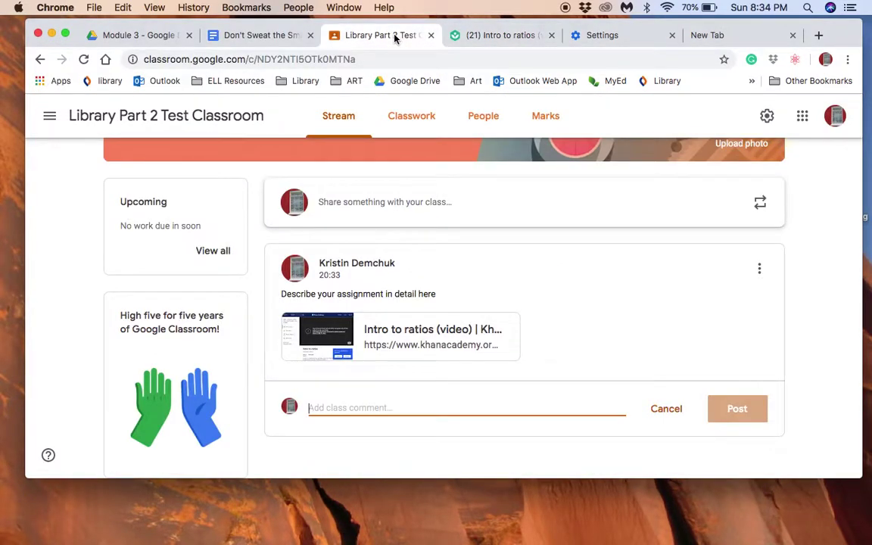
scroll(502, 265, "up", 3)
left_click(443, 59)
key("Return")
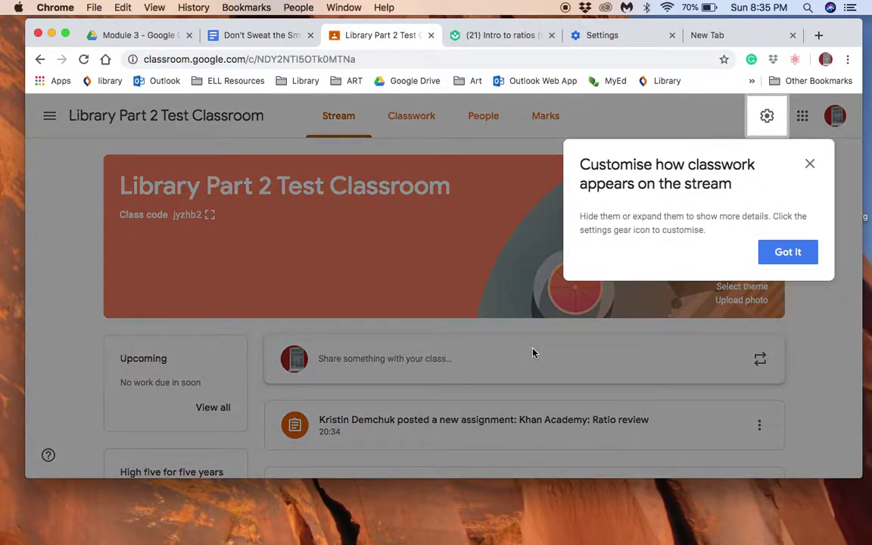
left_click(809, 164)
scroll(562, 270, "down", 3)
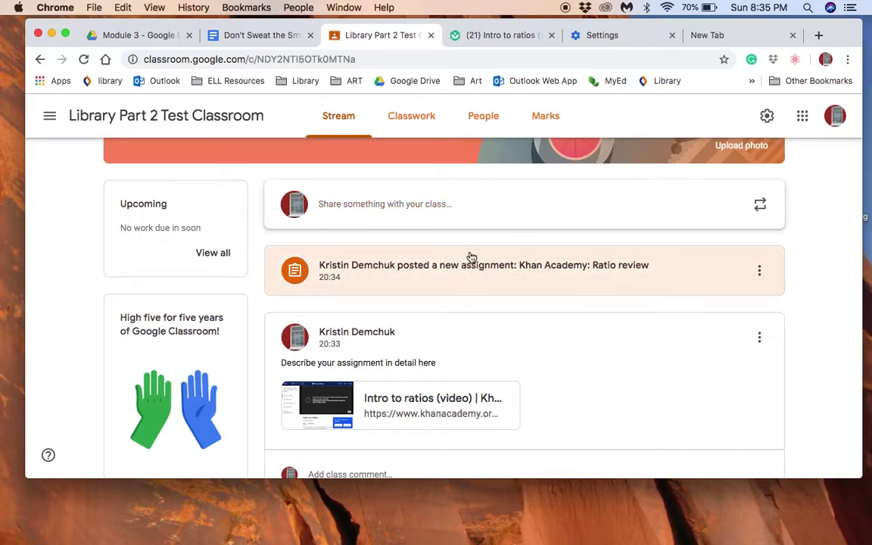
- Return to Khan Academy, open Library Part 2 Test Classroom from the teacher dashboard and look over its 6th grade content to assign
left_click(506, 38)
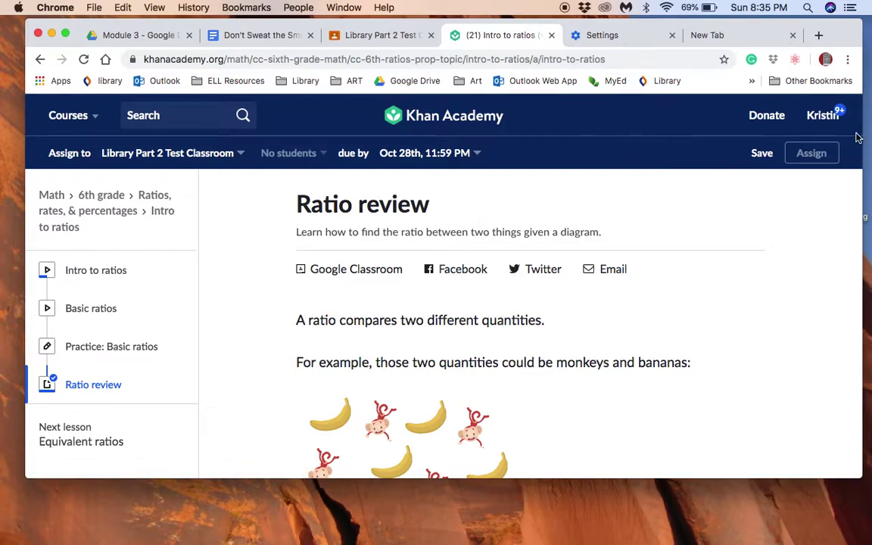
left_click(825, 121)
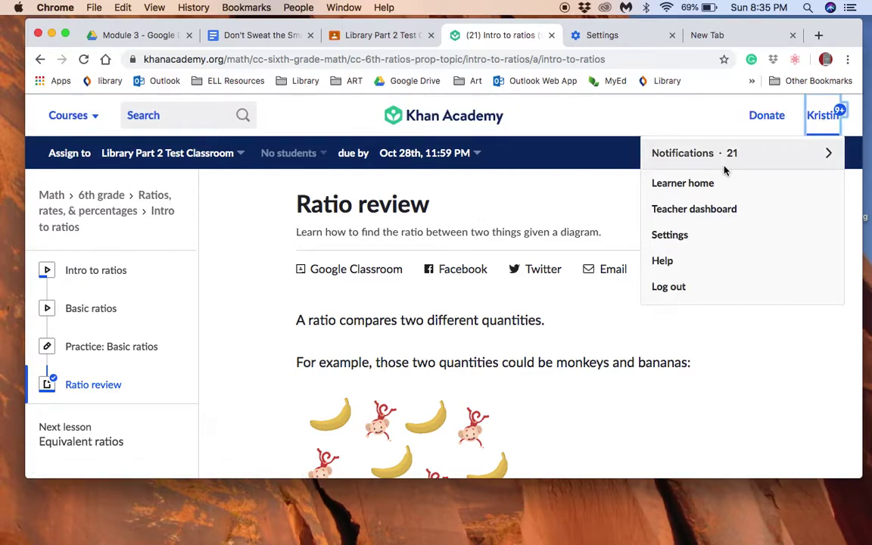
left_click(707, 214)
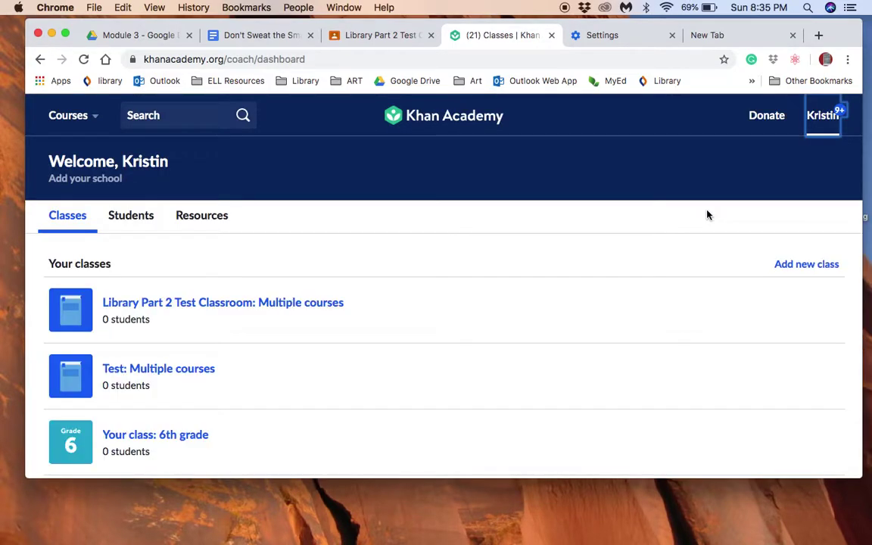
left_click(121, 304)
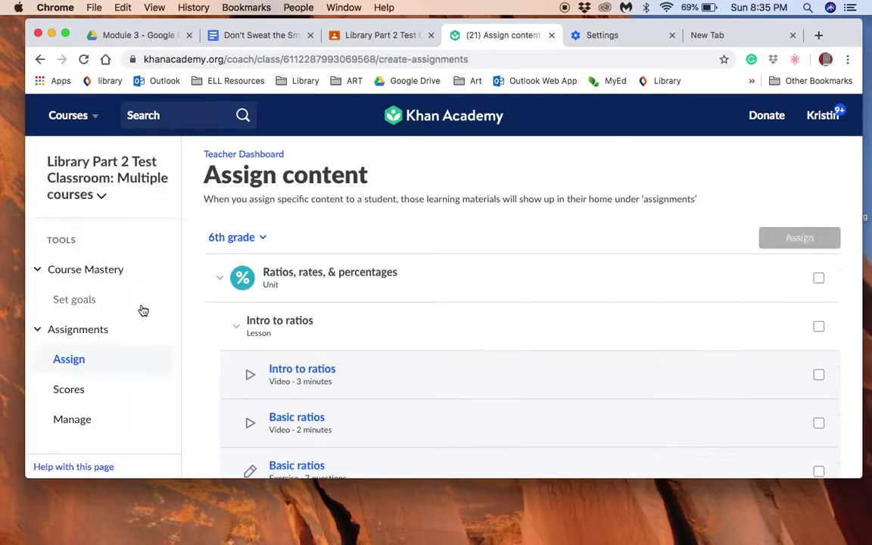
scroll(378, 363, "down", 3)
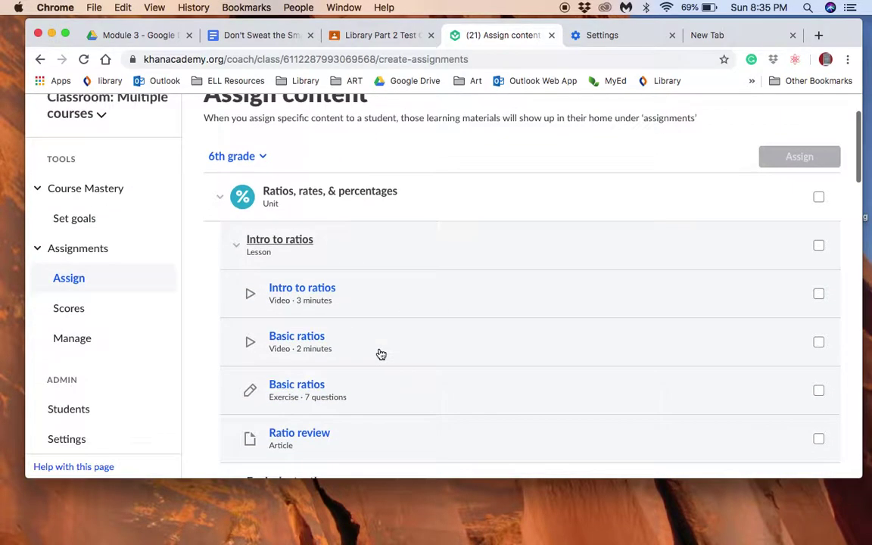
scroll(379, 354, "up", 3)
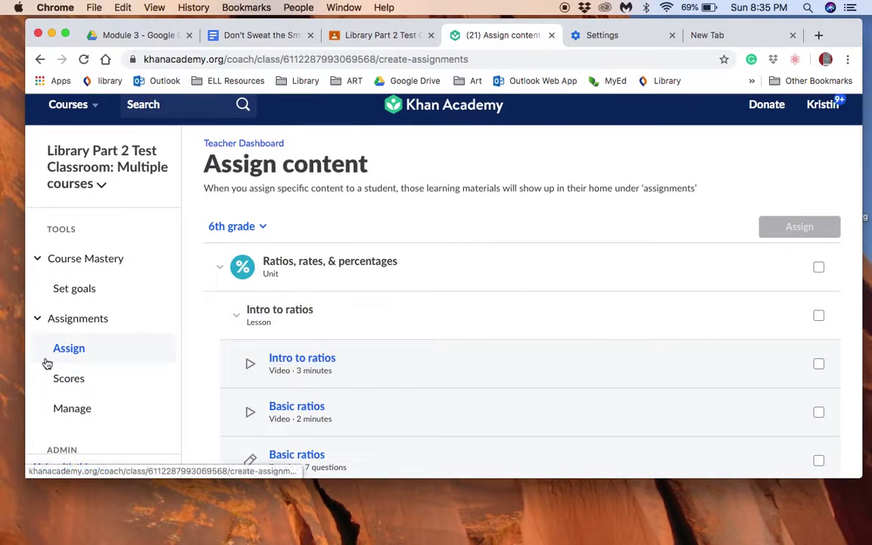
- Open the class's Manage assignments page and review its time filter and active assignments list
scroll(46, 364, "down", 2)
left_click(66, 345)
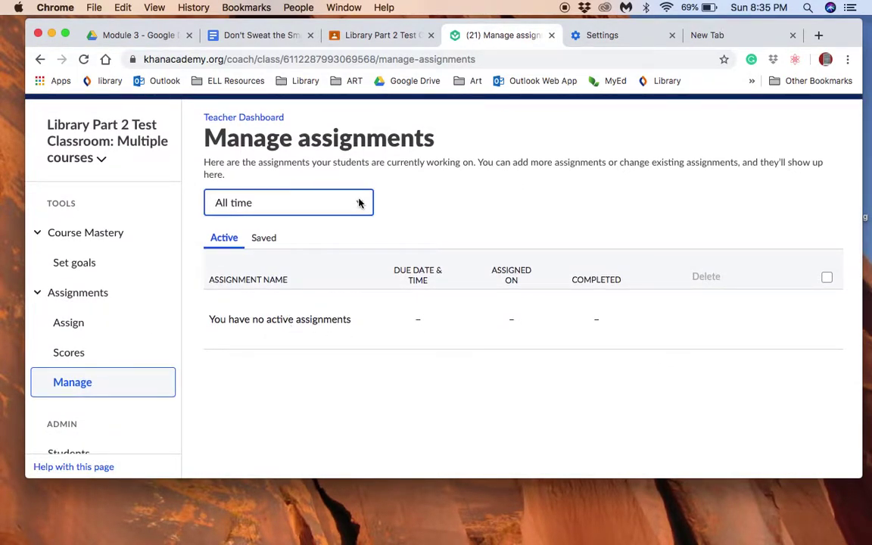
left_click(360, 202)
left_click(465, 221)
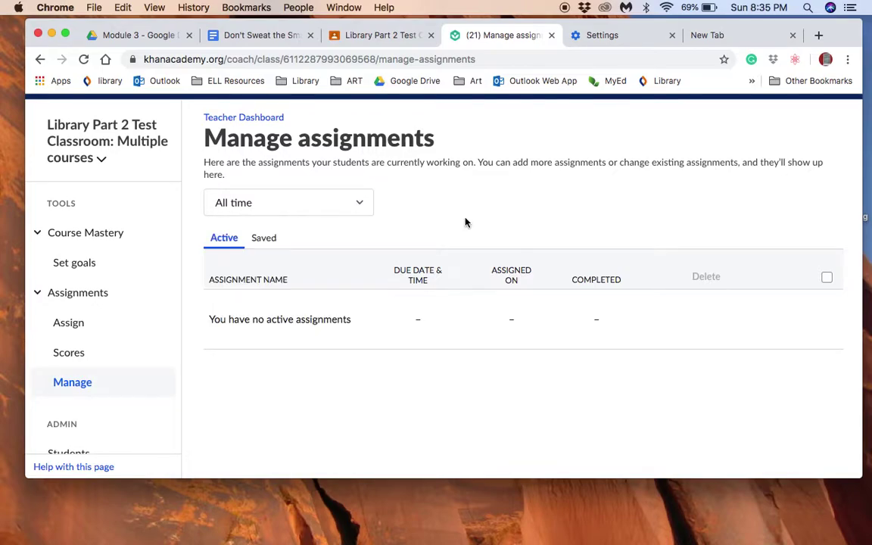
scroll(466, 221, "down", 3)
scroll(464, 219, "up", 2)
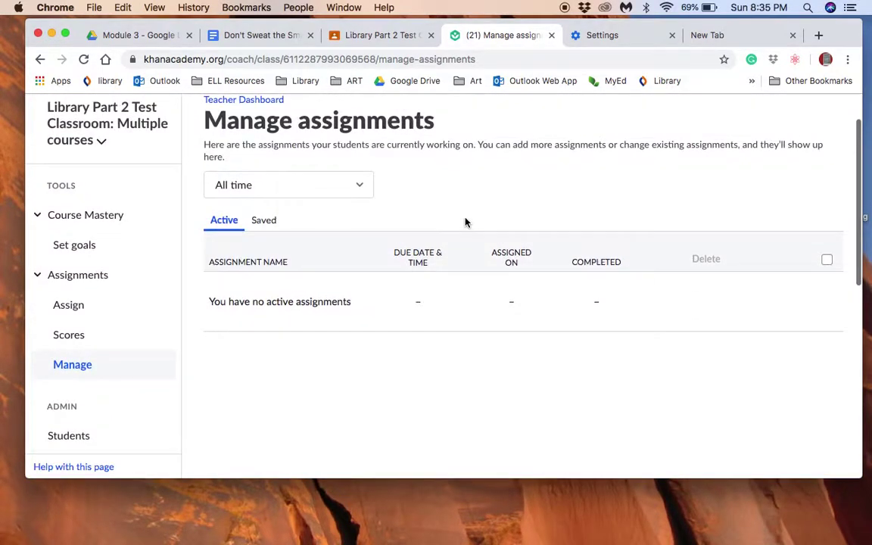
- Go back to the Google Classroom stream and look over the shared Ratio review and Intro to ratios posts
left_click(395, 35)
scroll(460, 333, "up", 1)
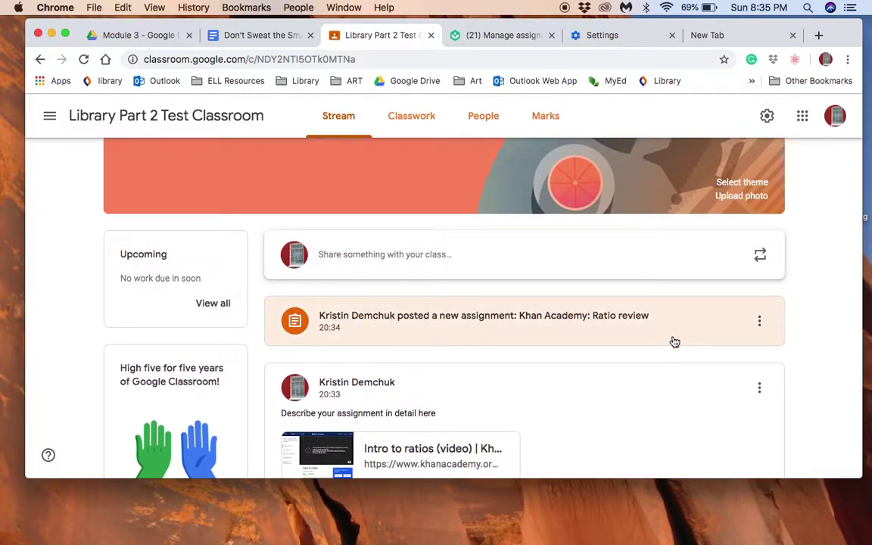
scroll(674, 342, "up", 3)
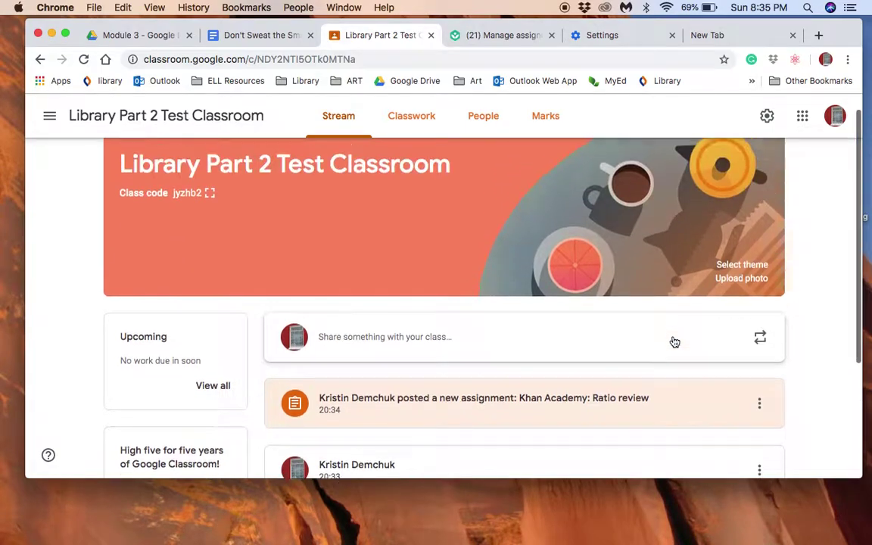
scroll(671, 340, "down", 2)
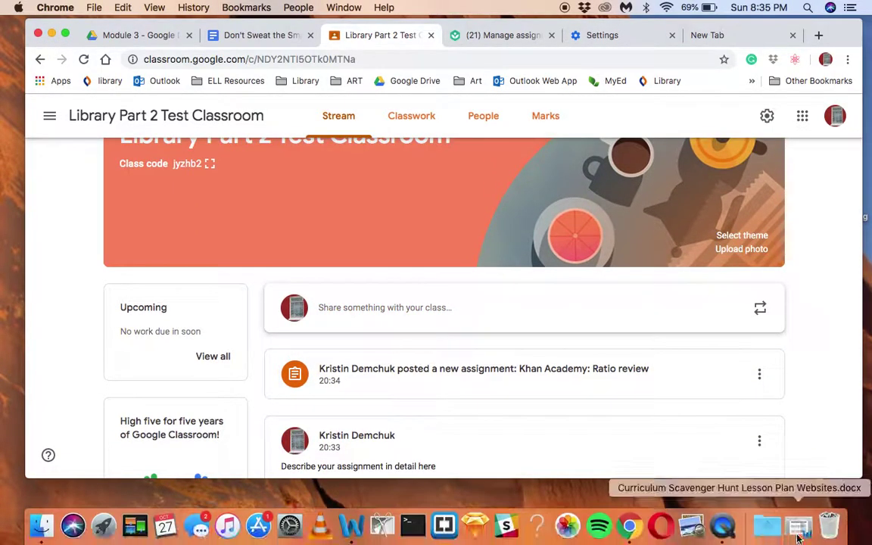
right_click(724, 529)
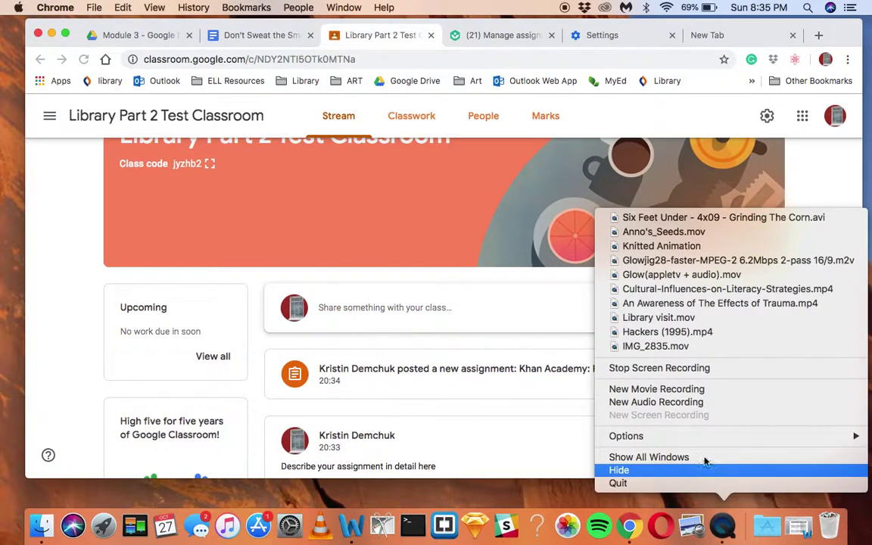